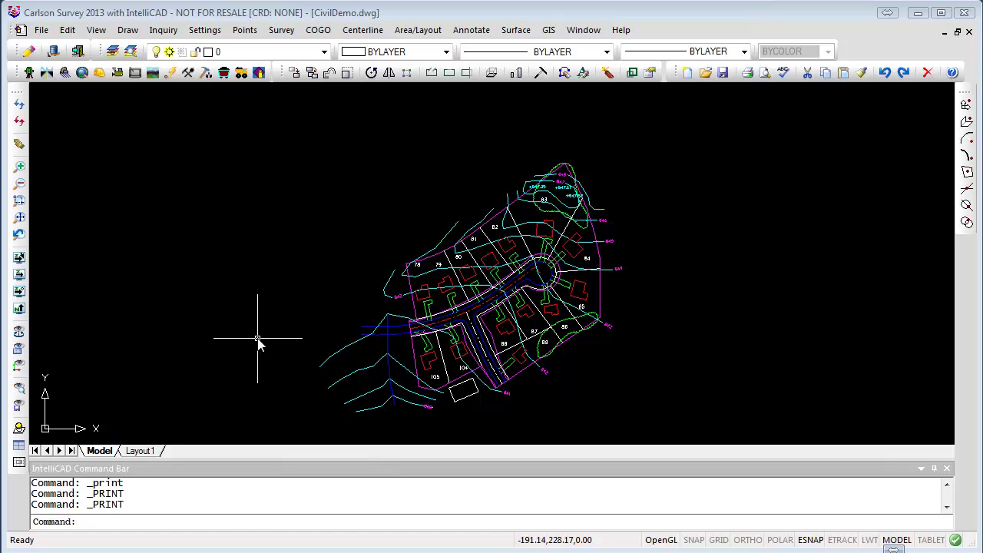
- Open the Print dialog from the File menu and preview the drawing's current printout
left_click(38, 32)
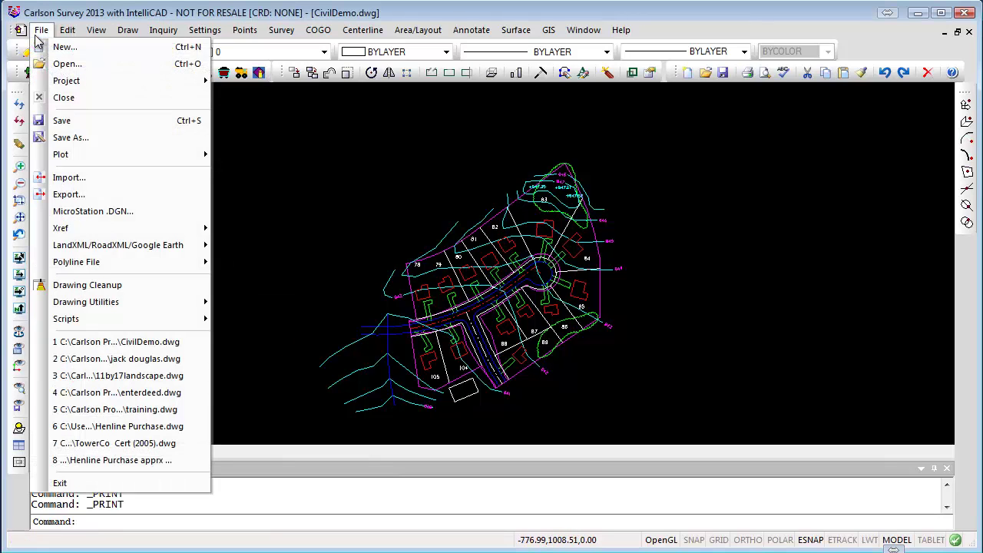
mouse_move(69, 154)
left_click(265, 210)
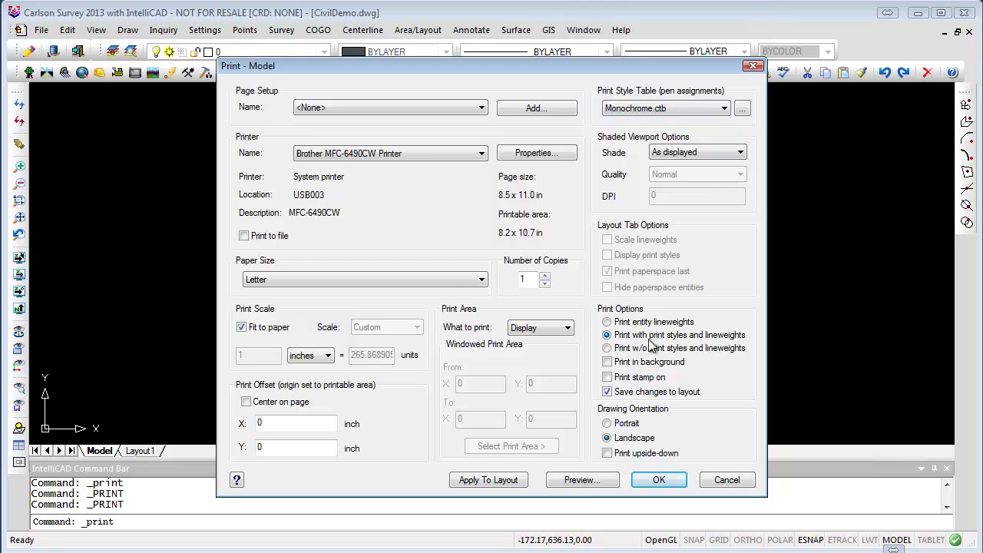
left_click(581, 480)
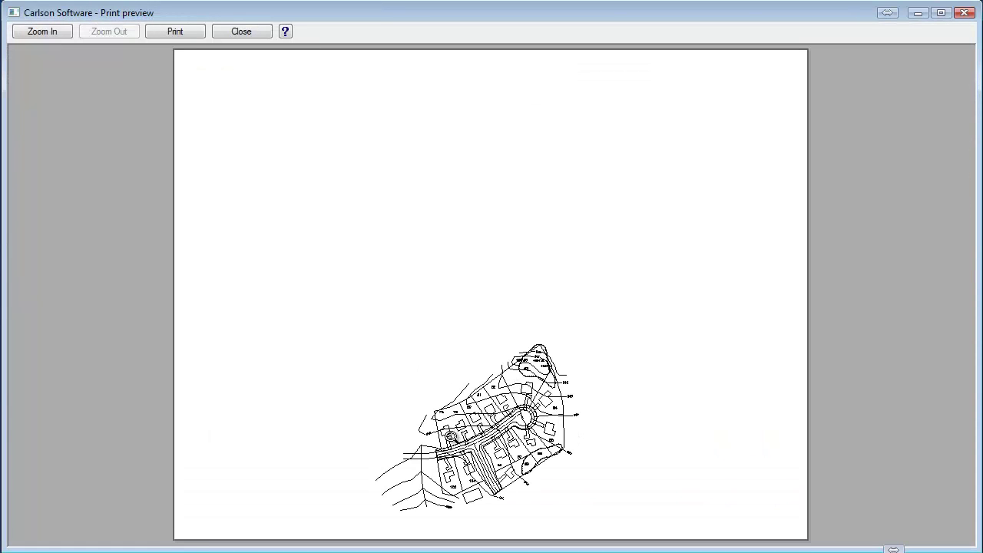
left_click(257, 34)
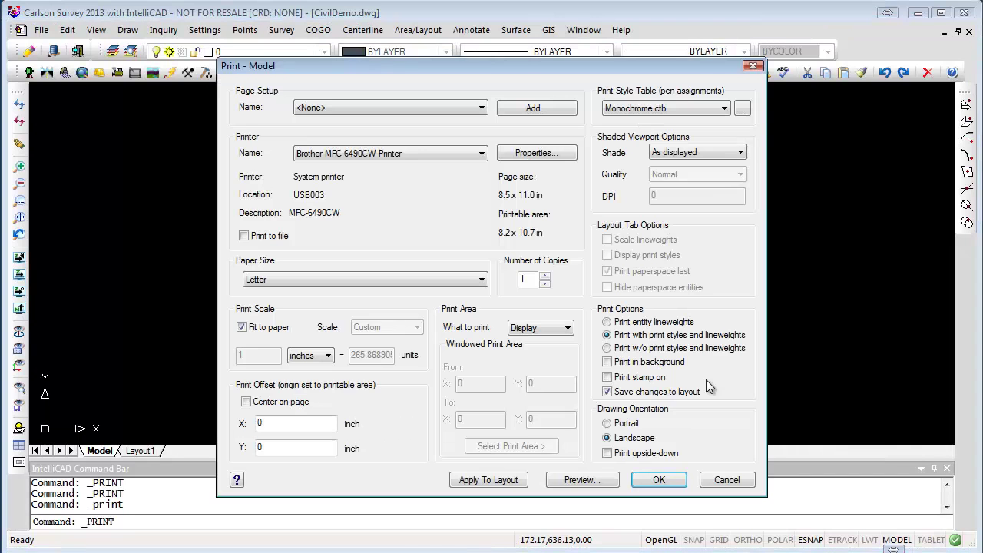
- Switch to printing without print styles and lineweights, and confirm the colour preview
left_click(606, 348)
left_click(581, 480)
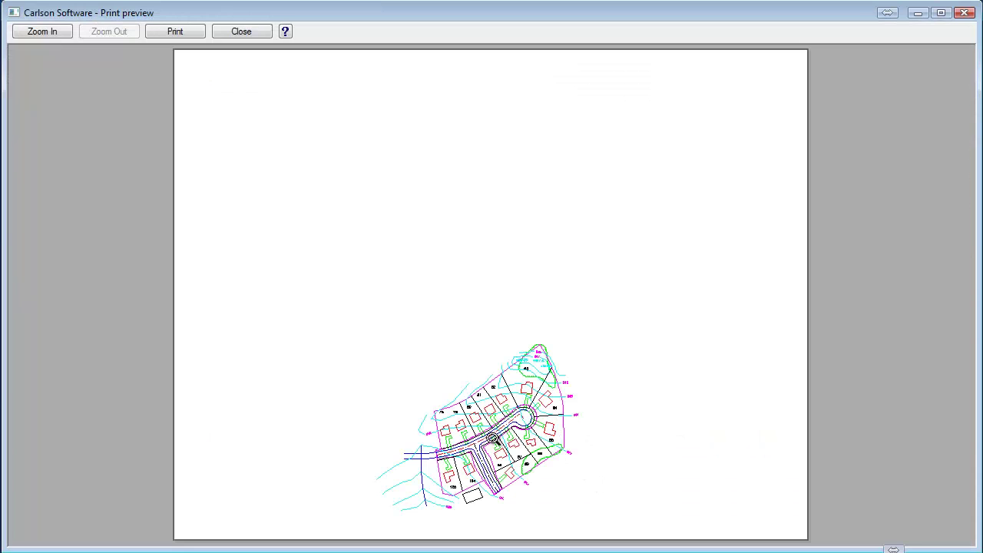
left_click(249, 29)
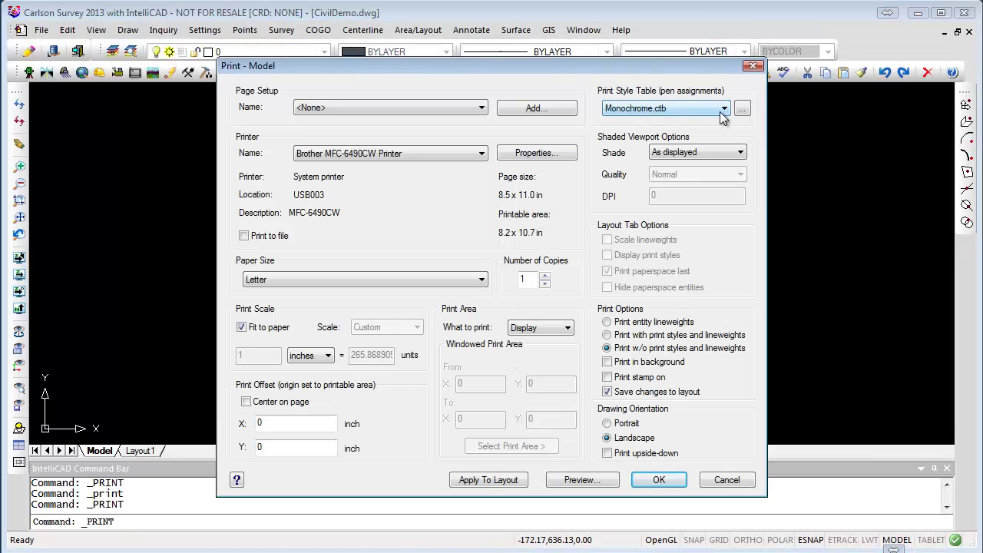
- Edit Monochrome.ctb to give Color_100 a 0.2000 mm lineweight, save it, and print CivilDemo
left_click(745, 109)
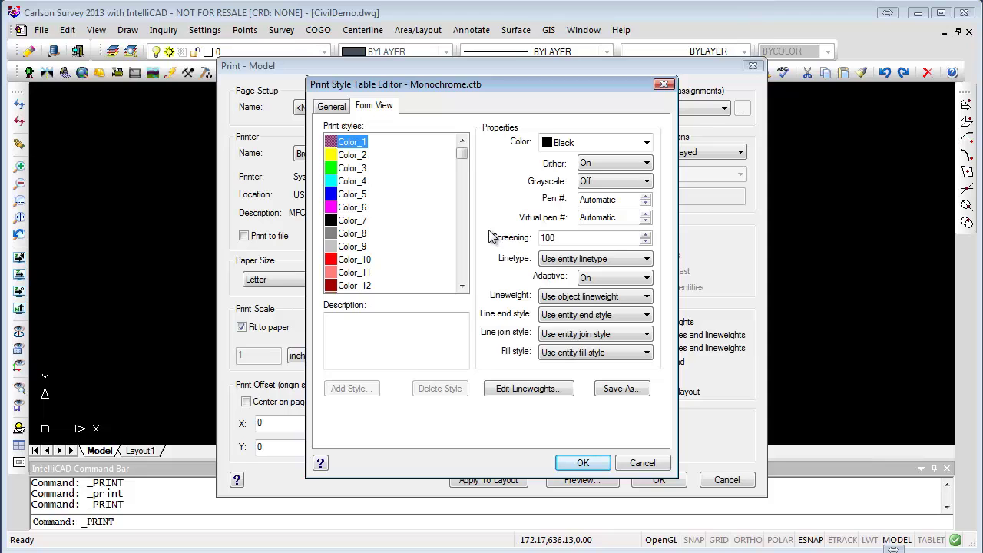
left_click_drag(463, 155, 467, 200)
left_click(355, 195)
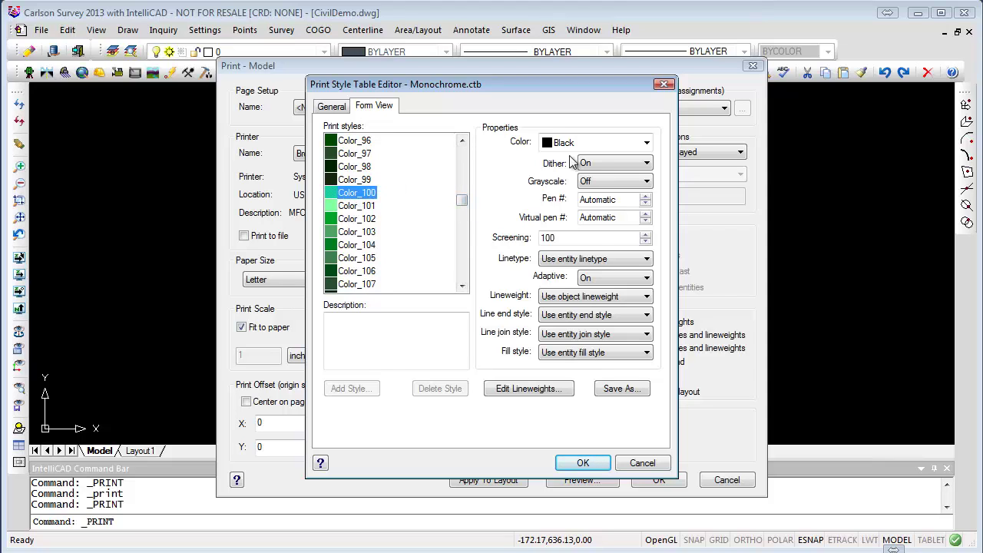
left_click(647, 298)
left_click(649, 298)
left_click_drag(649, 326, 649, 352)
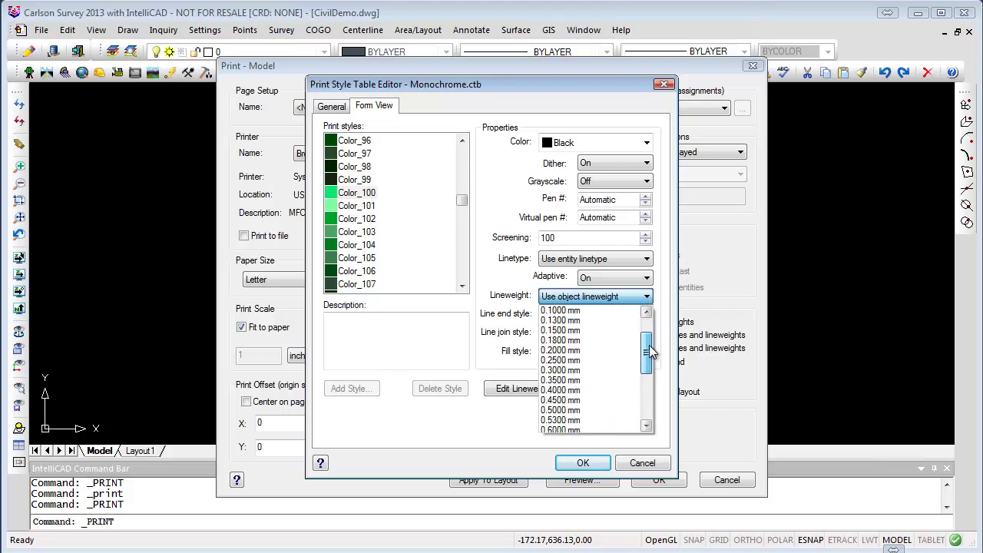
left_click(560, 351)
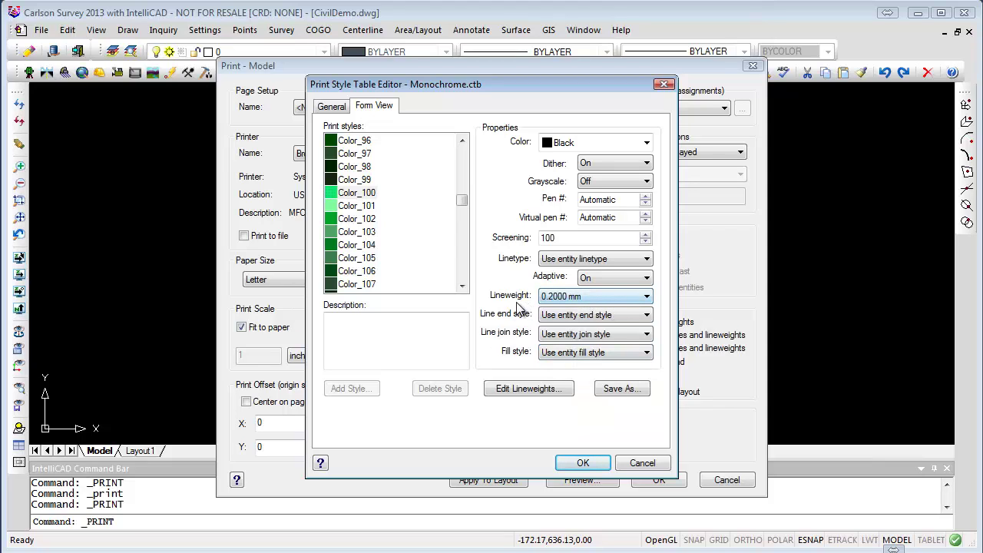
left_click(581, 464)
left_click(660, 480)
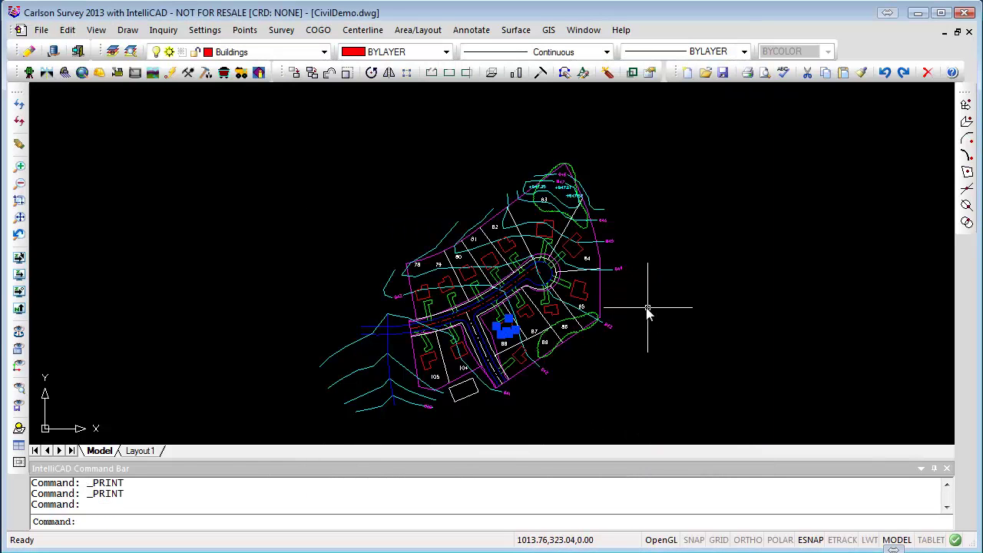
- Clear the accidental building selection and pan to leave empty space left of the plan
scroll(443, 292, "up", 3)
left_click(469, 275)
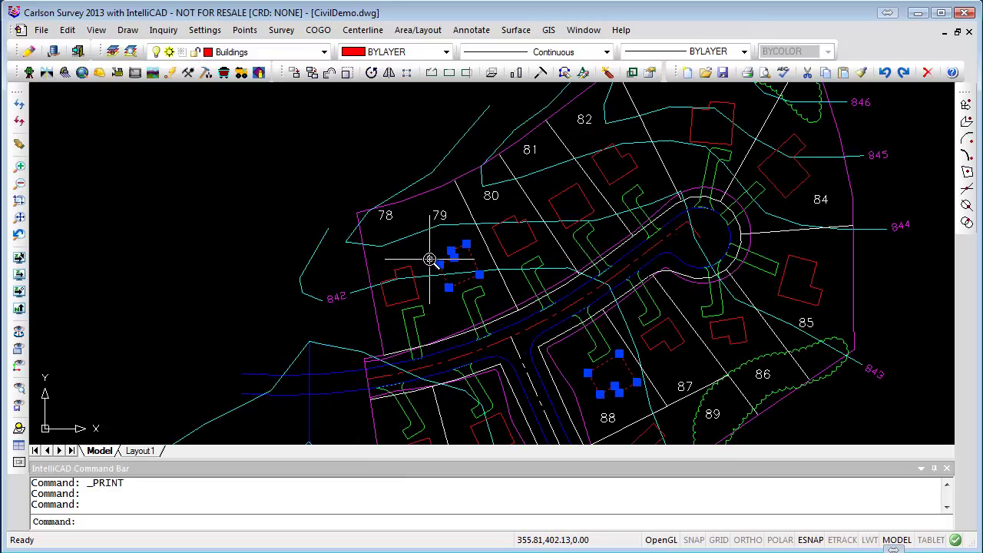
key("Escape")
key("Escape")
scroll(431, 263, "down", 2)
middle_click_drag(458, 332, 487, 285)
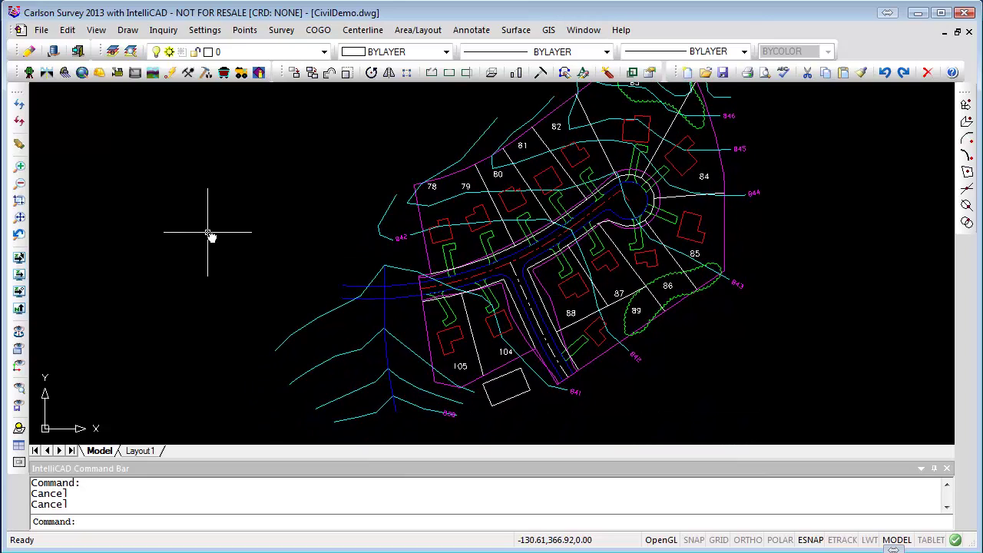
- Place single-line text 'TEST' with DTEXT at default height 4.00 and rotation
type("dte")
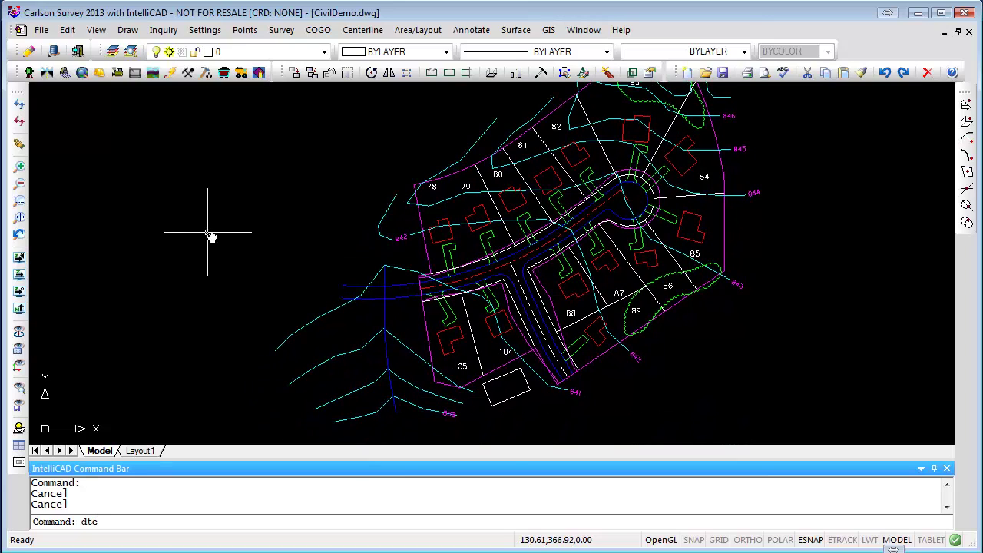
type("xt")
key("Return")
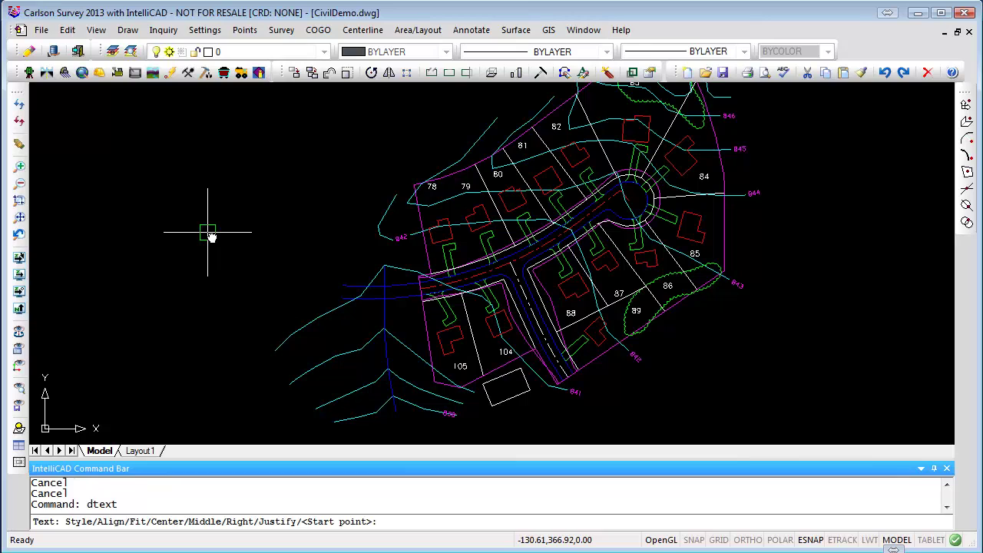
left_click(194, 213)
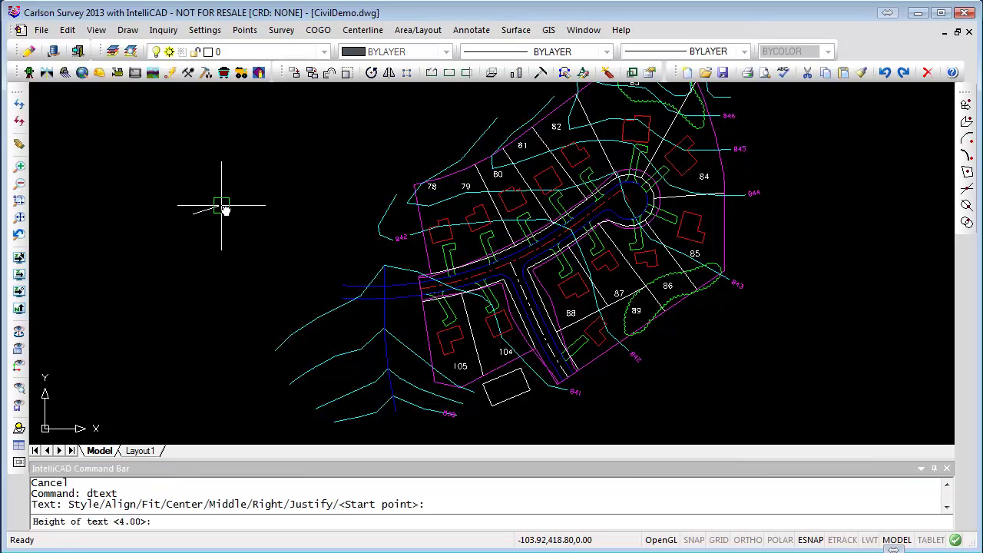
key("Return")
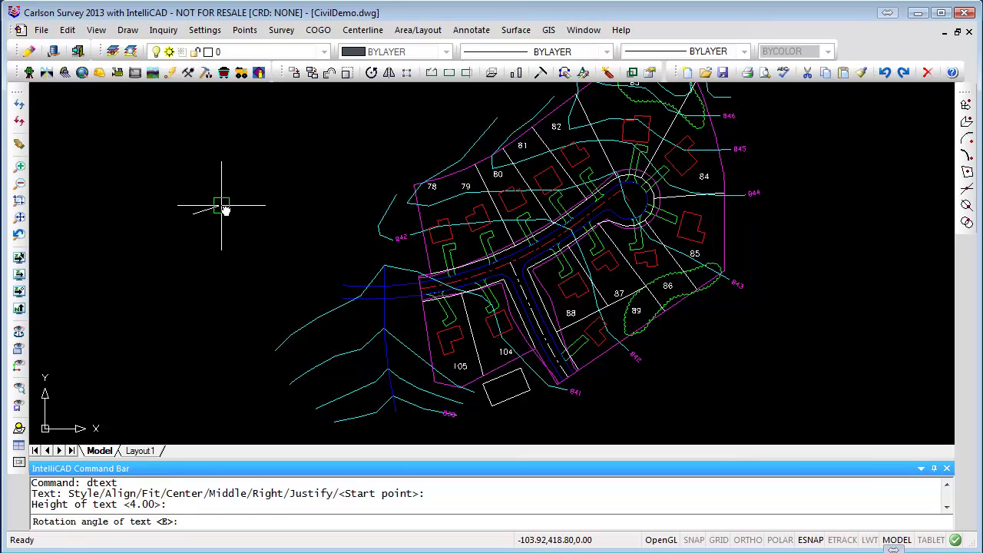
key("Return")
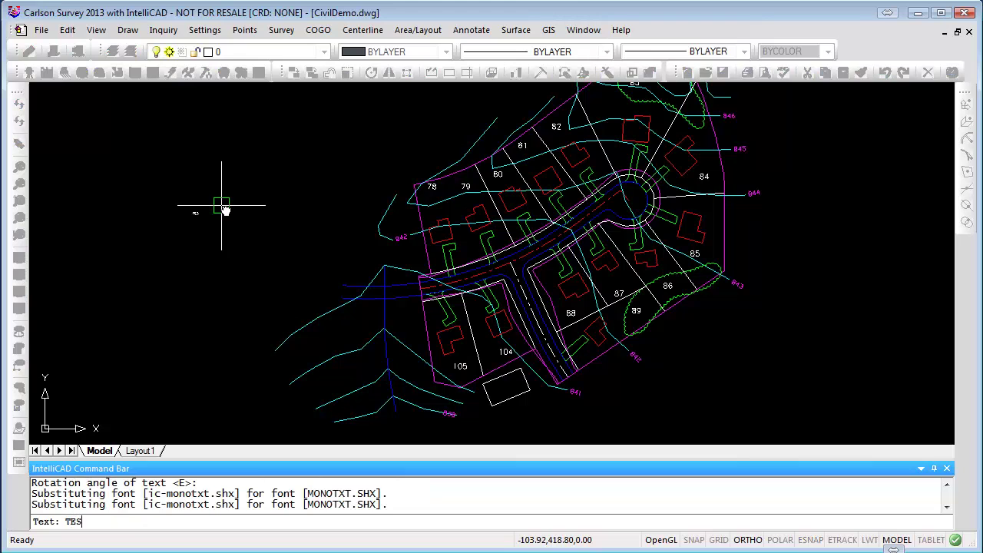
type("TEST")
key("Return")
scroll(175, 222, "up", 5)
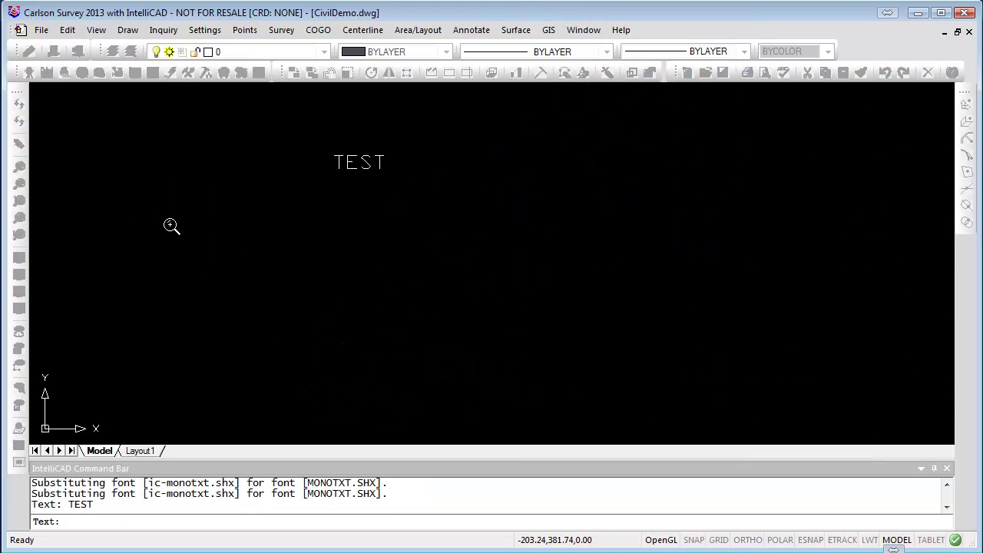
mouse_move(482, 192)
middle_mouse_down()
mouse_move(487, 285)
mouse_move(476, 285)
middle_mouse_up()
key("Return")
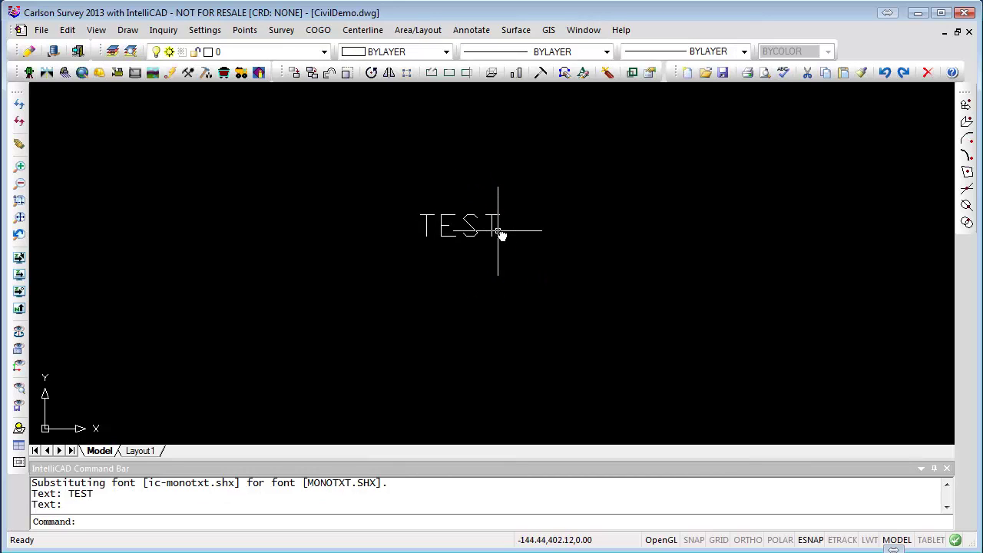
- Give the TEST text colour 100 through the Select Color dialog
left_click(472, 227)
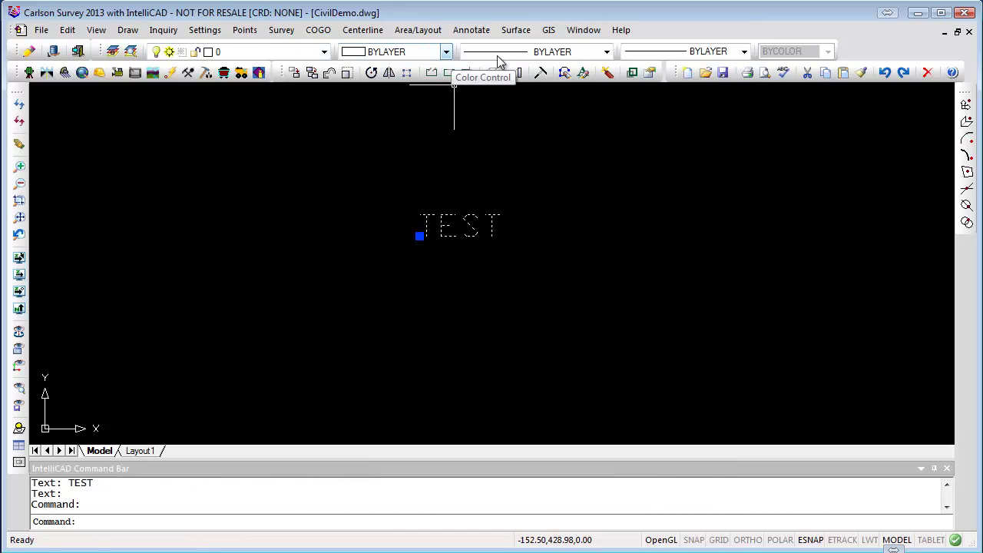
left_click(447, 52)
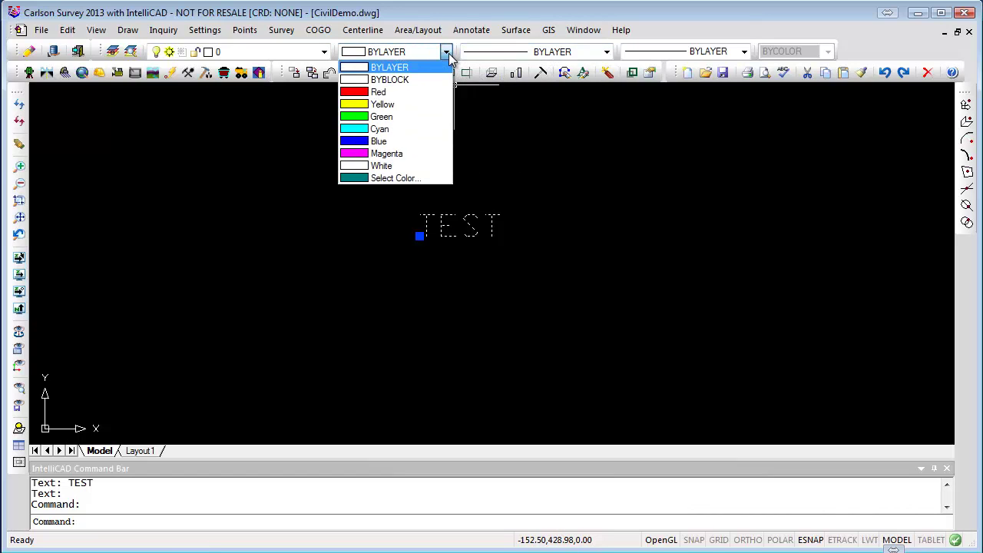
left_click(397, 178)
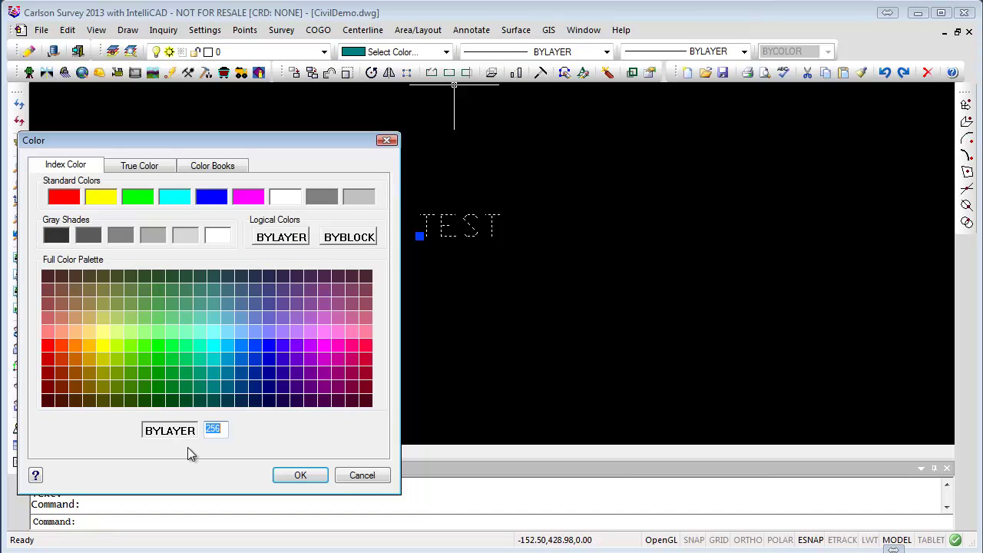
type("100")
left_click(300, 475)
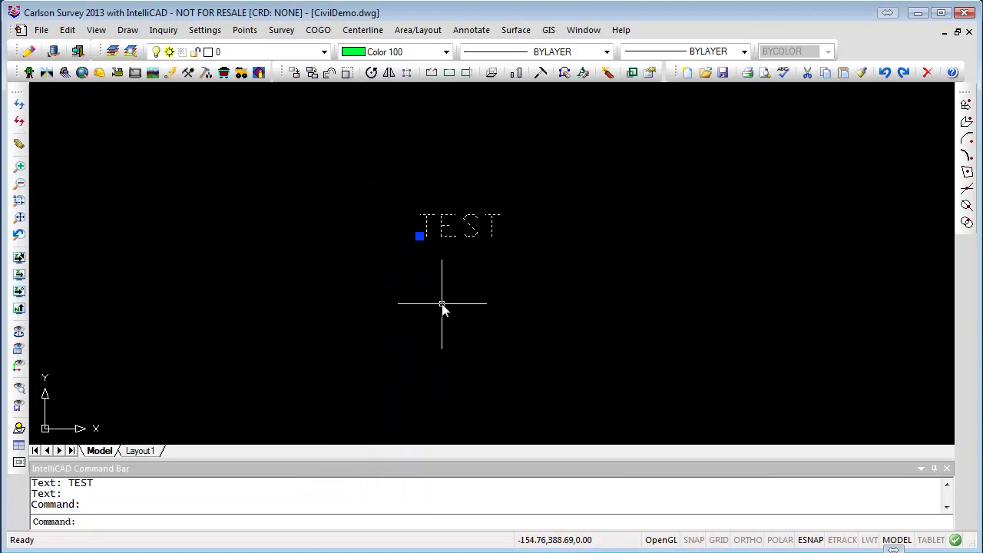
- Deselect the TEST text and bring up the File menu
left_click(588, 273)
left_click(601, 275)
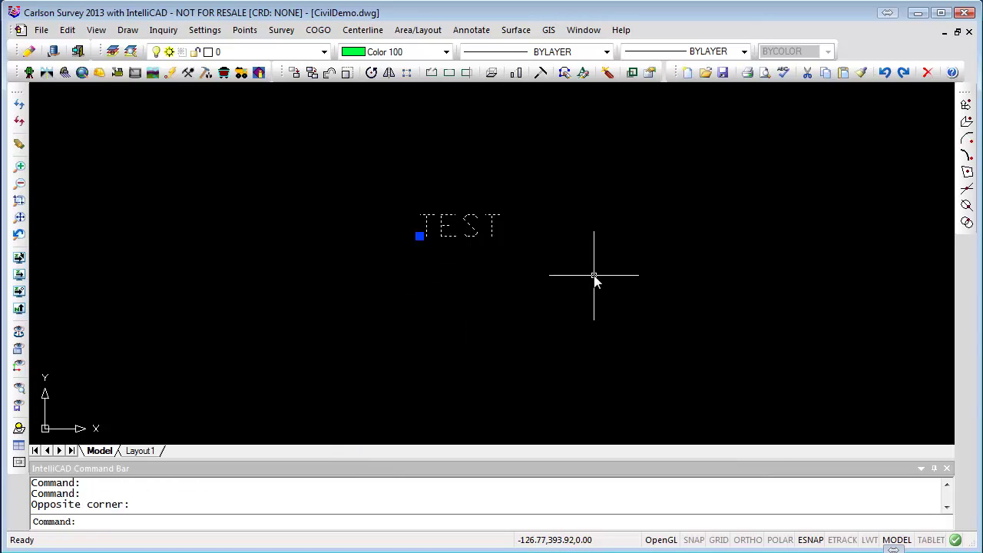
key("Escape")
key("Escape")
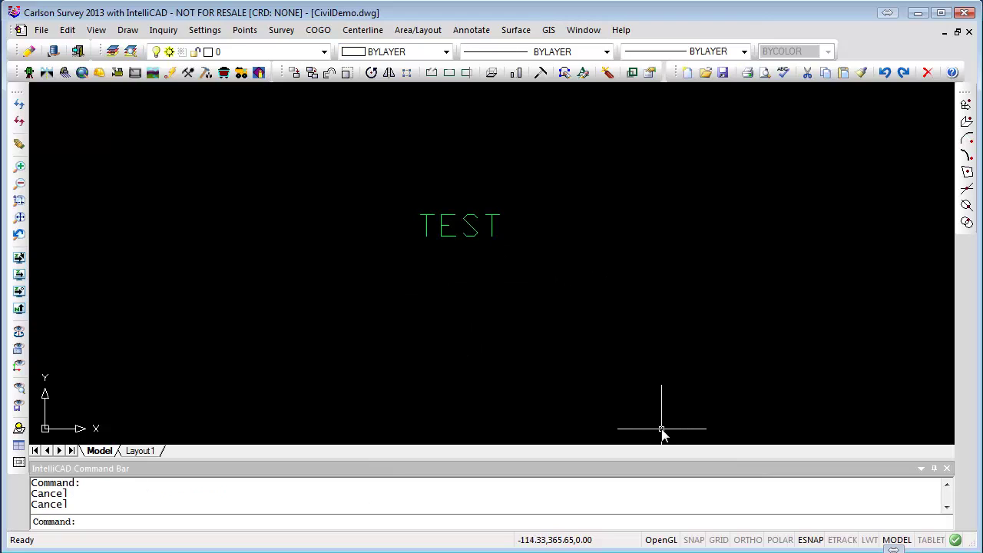
left_click(41, 30)
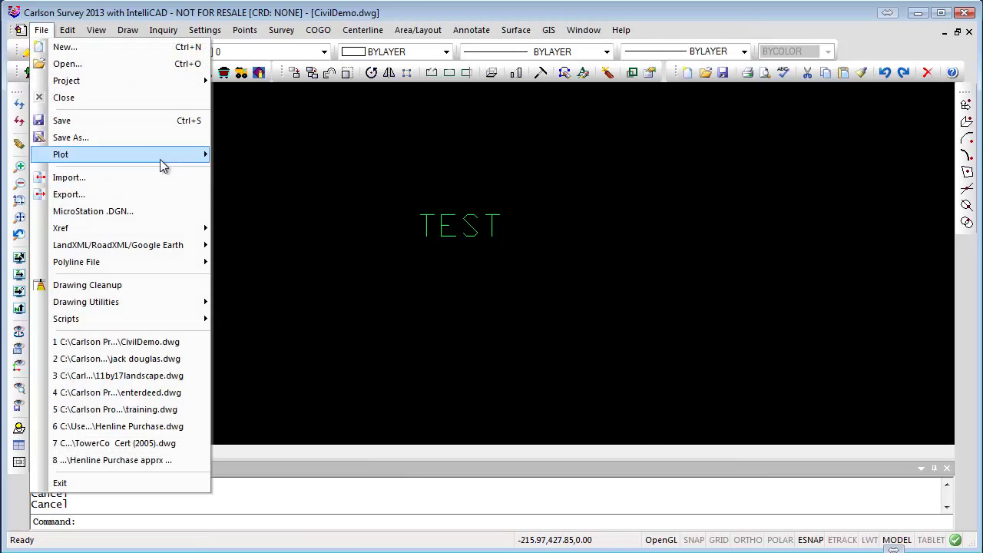
- Open the Print dialog and preview the TEST text, which still prints green
mouse_move(161, 156)
left_click(256, 203)
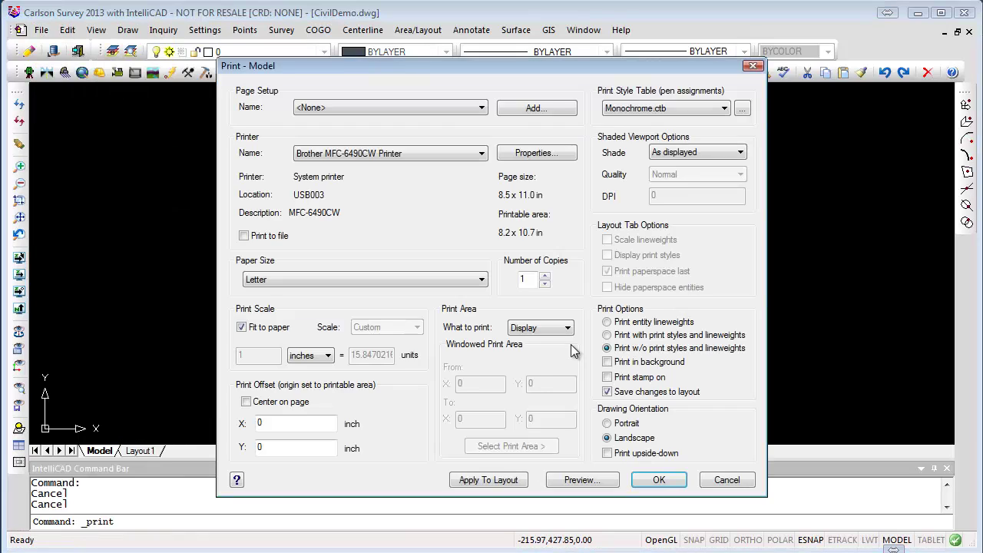
left_click(588, 480)
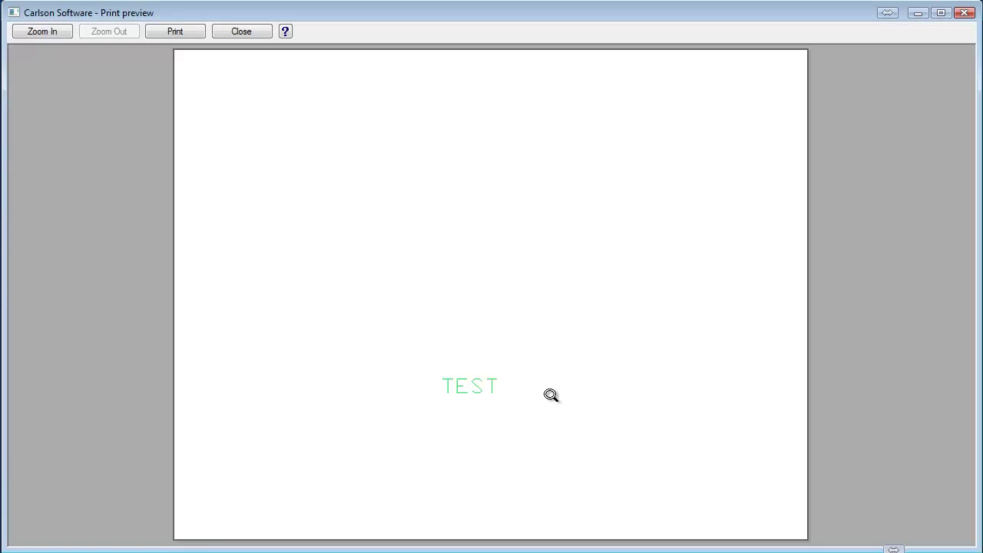
left_click(467, 395)
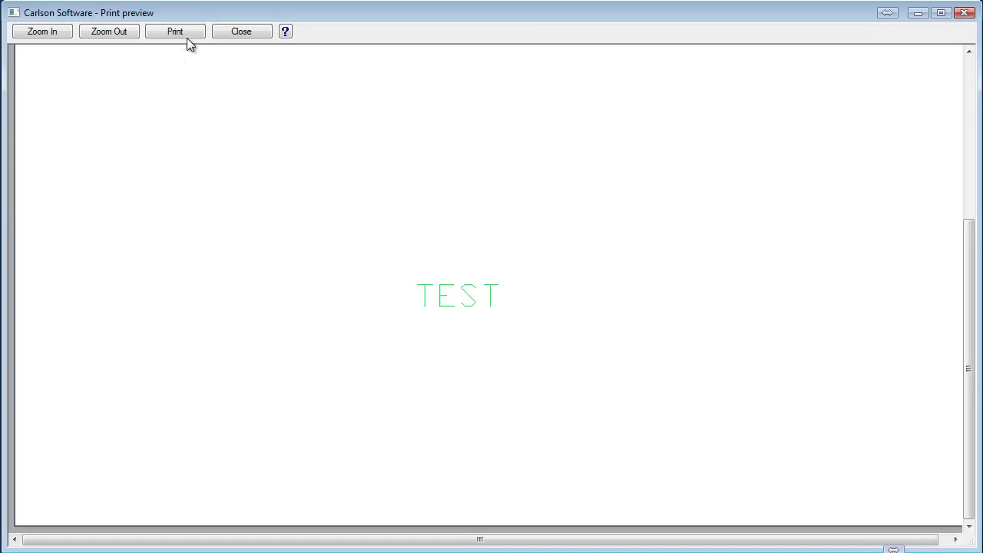
left_click(246, 36)
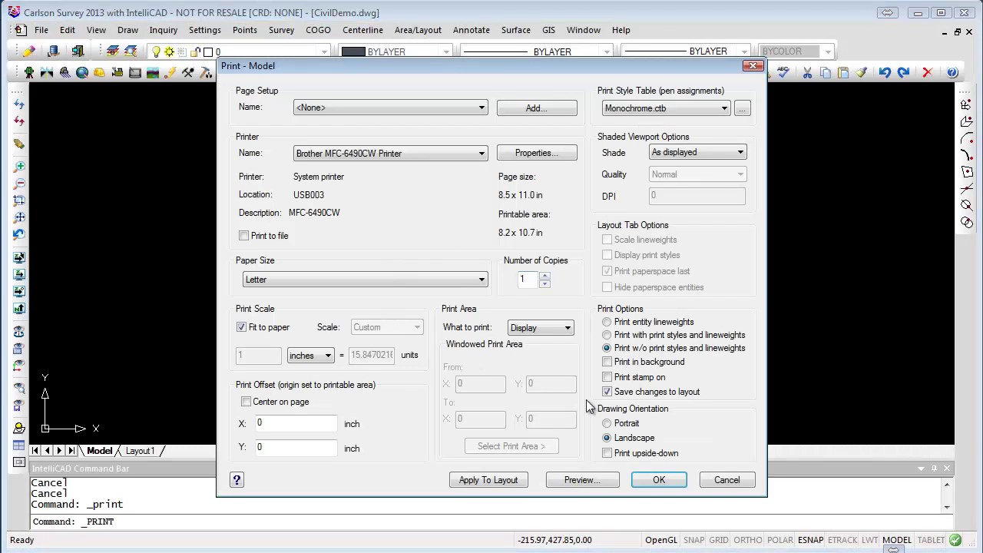
- Switch to printing with print styles and lineweights and confirm TEST previews black
left_click(614, 338)
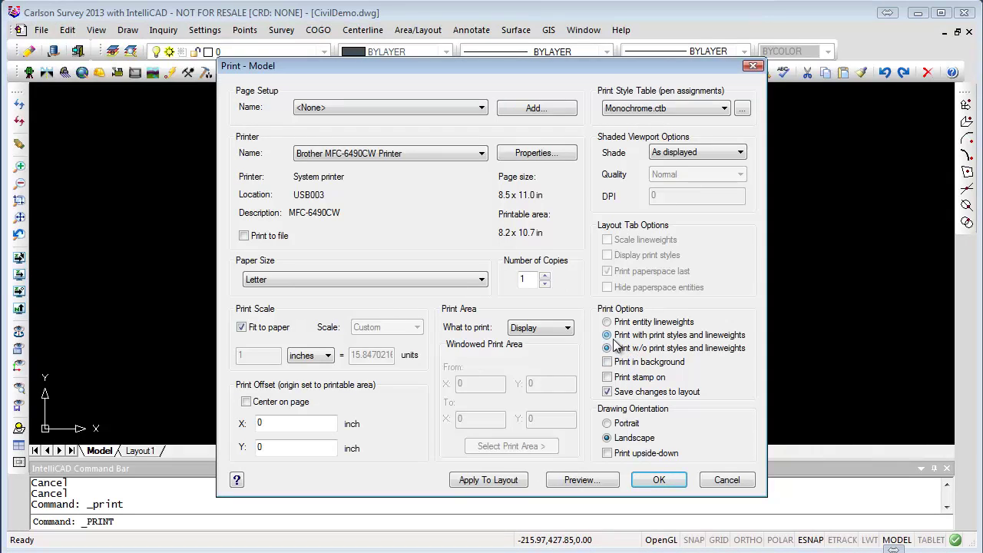
left_click(587, 482)
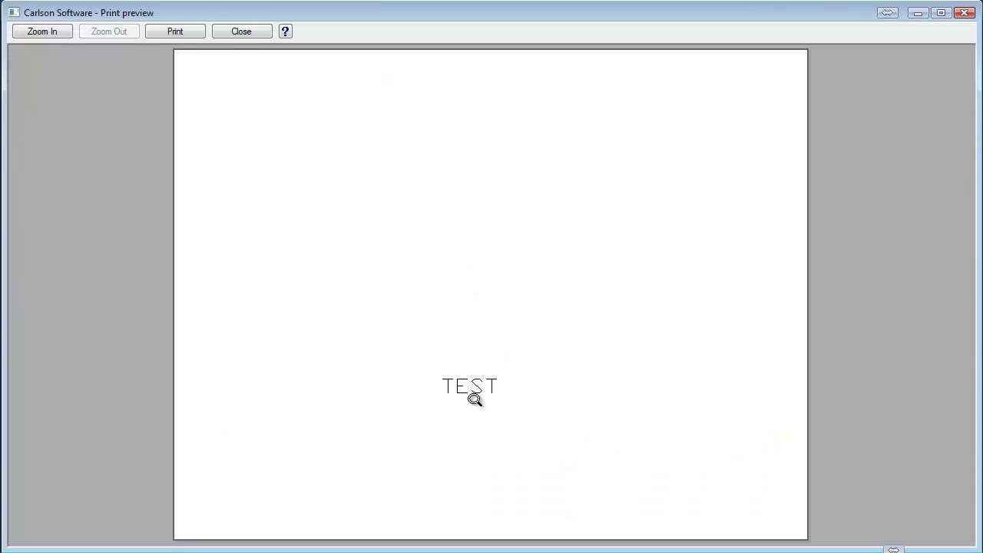
left_click(473, 397)
left_click(463, 288)
left_click(449, 295)
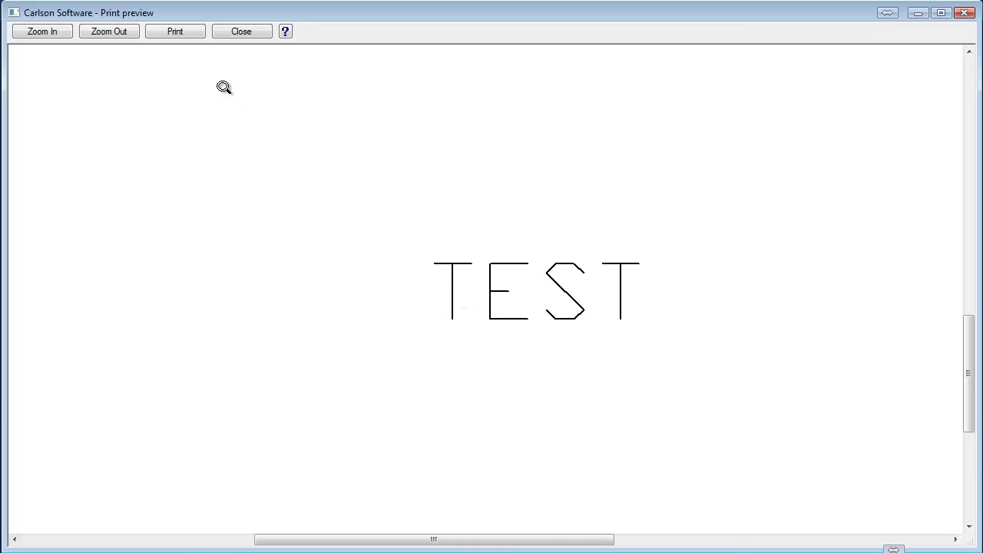
left_click(244, 31)
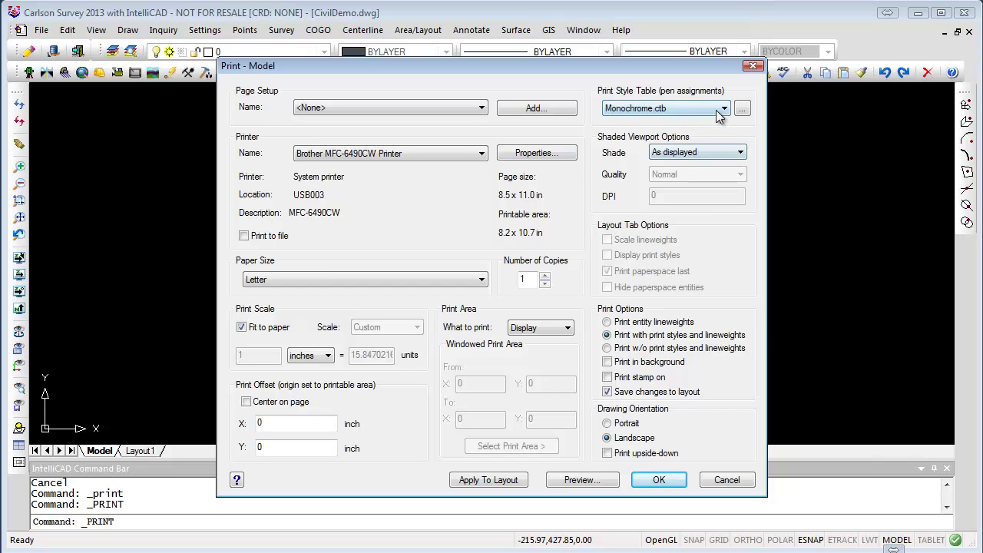
left_click(742, 110)
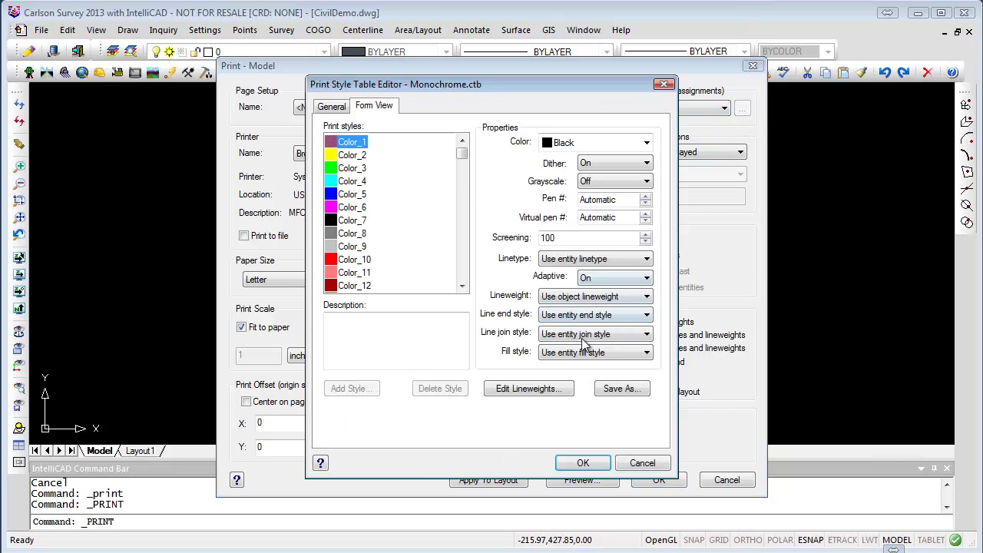
- Give Color_100 a 0.8000 mm lineweight and preview the TEST text
left_click_drag(462, 154, 473, 200)
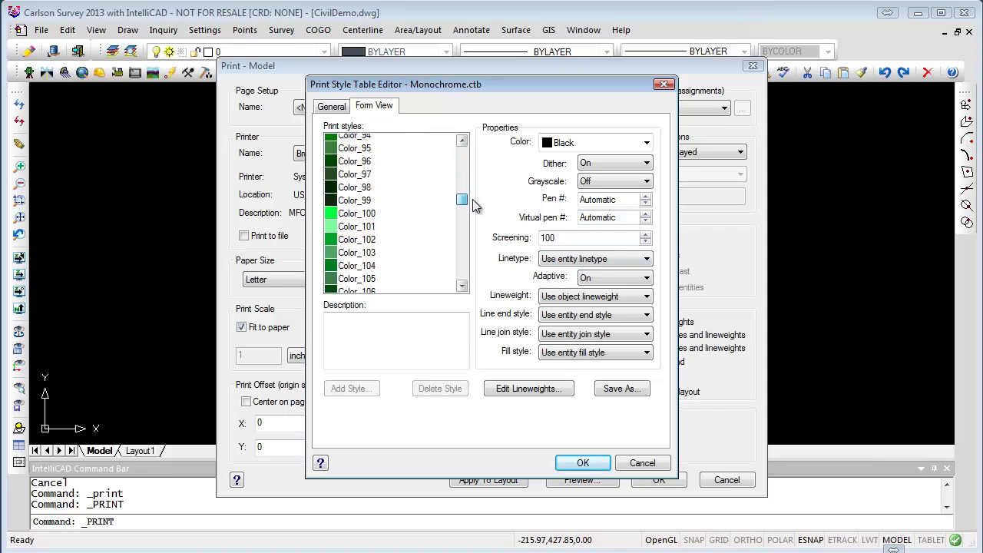
left_click(369, 215)
left_click(596, 297)
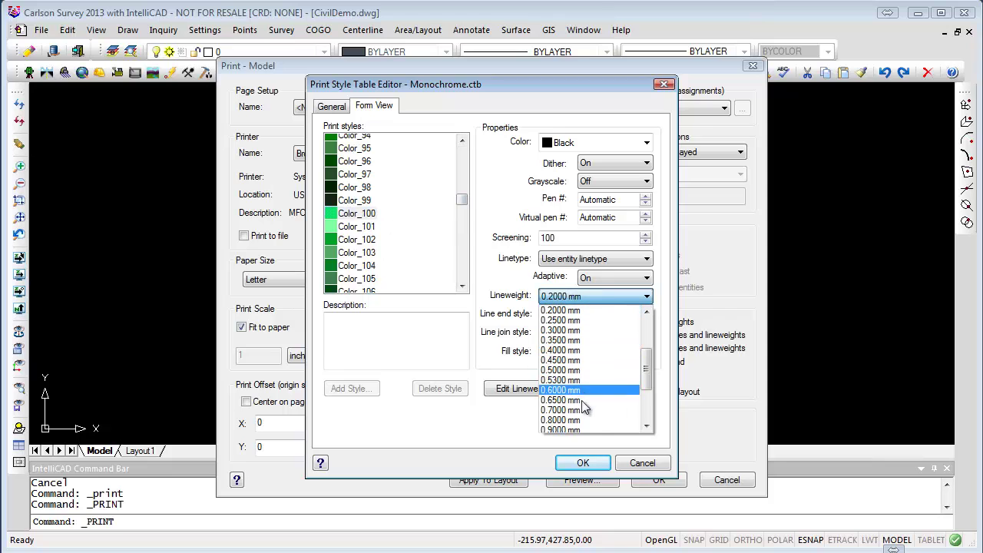
scroll(600, 368, "down", 3)
left_click(561, 350)
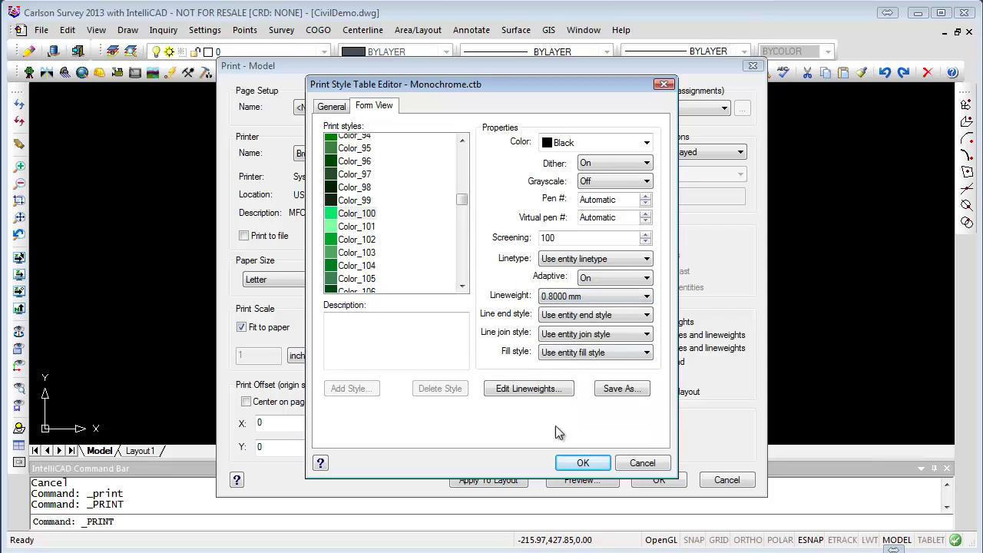
left_click(580, 463)
left_click(580, 480)
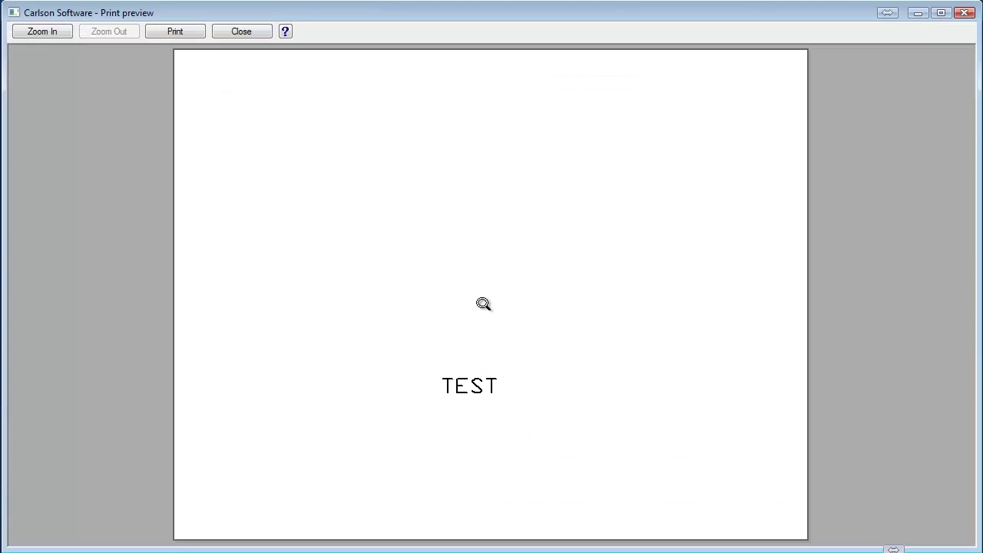
left_click(469, 387)
left_click(465, 342)
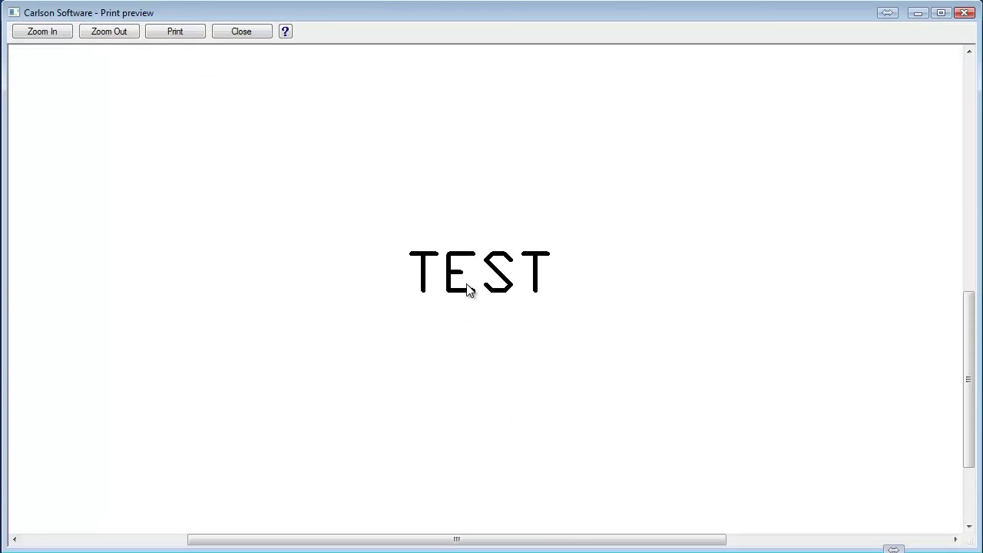
left_click(240, 34)
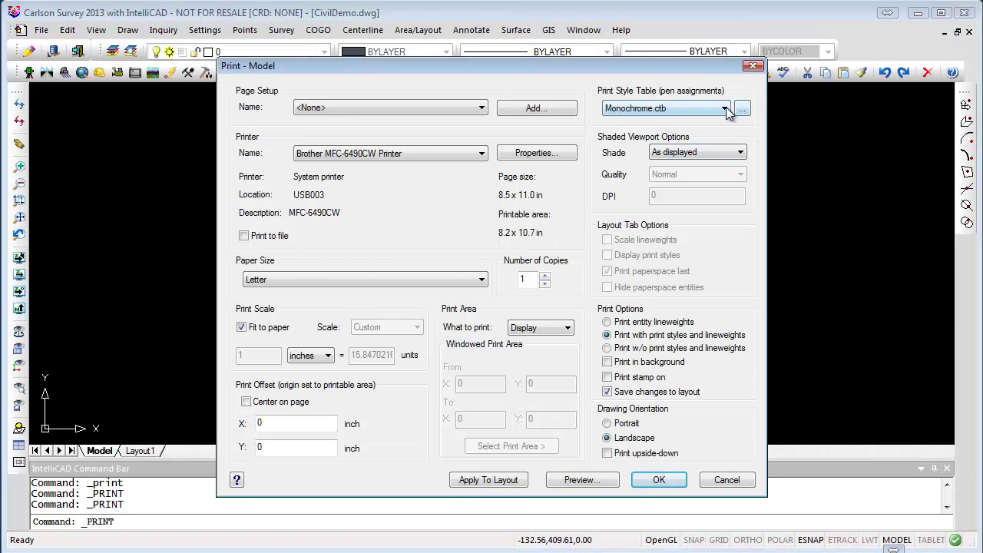
- Raise Color_100's lineweight to 2.0000 mm and confirm TEST previews in bold strokes
left_click(725, 110)
left_click(744, 112)
left_click(743, 111)
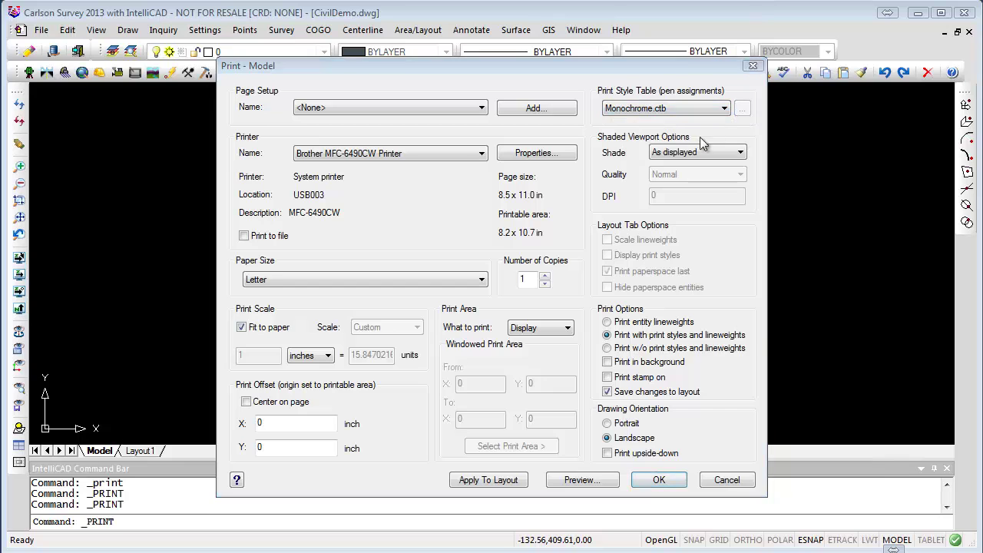
mouse_move(459, 203)
left_mouse_down()
mouse_move(463, 229)
mouse_move(470, 199)
left_mouse_up()
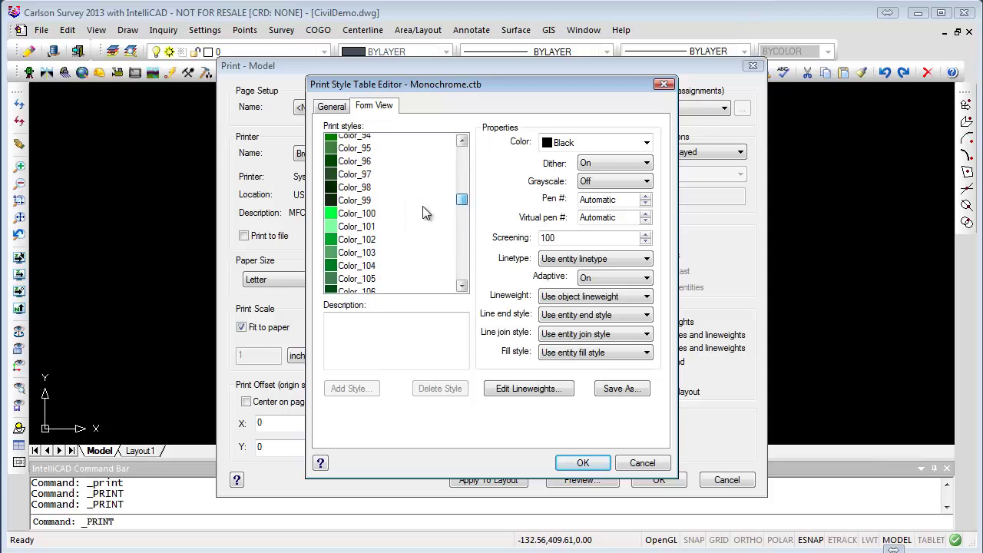
left_click(372, 215)
left_click(648, 299)
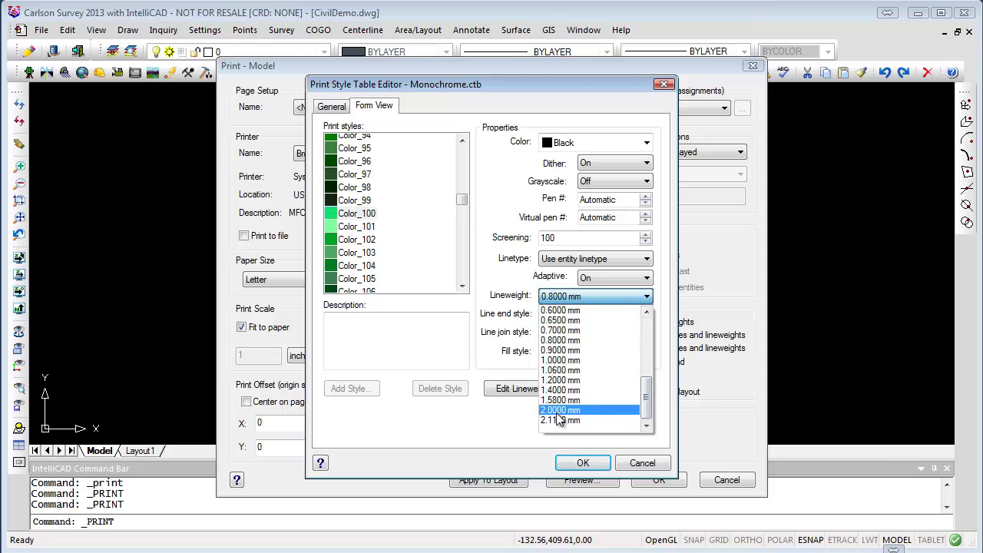
left_click(572, 411)
left_click(583, 463)
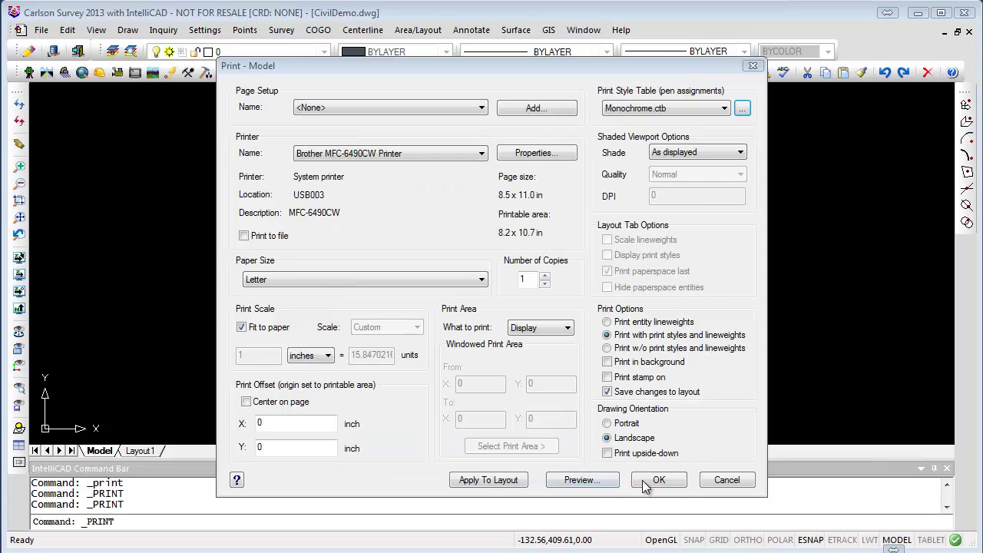
left_click(591, 481)
left_click(470, 391)
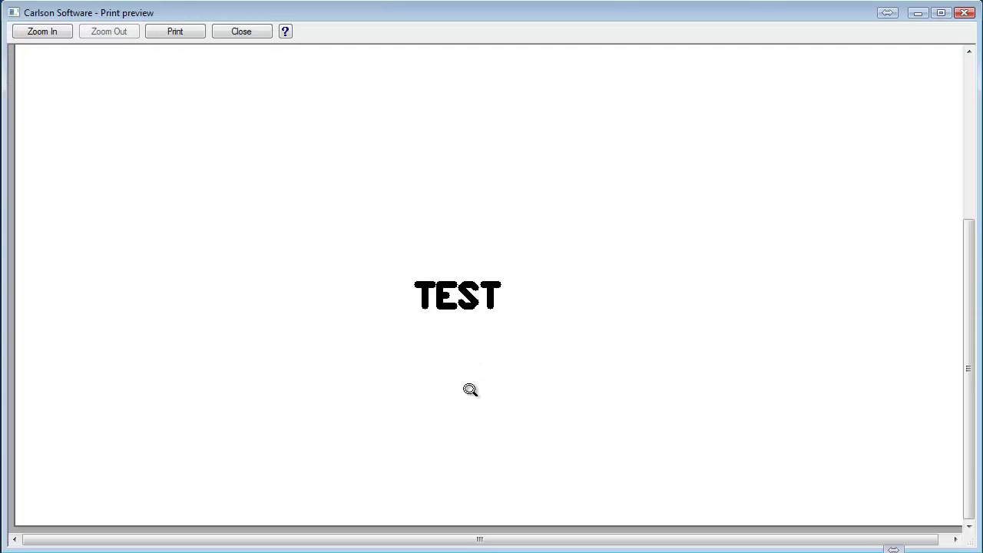
left_click(464, 301)
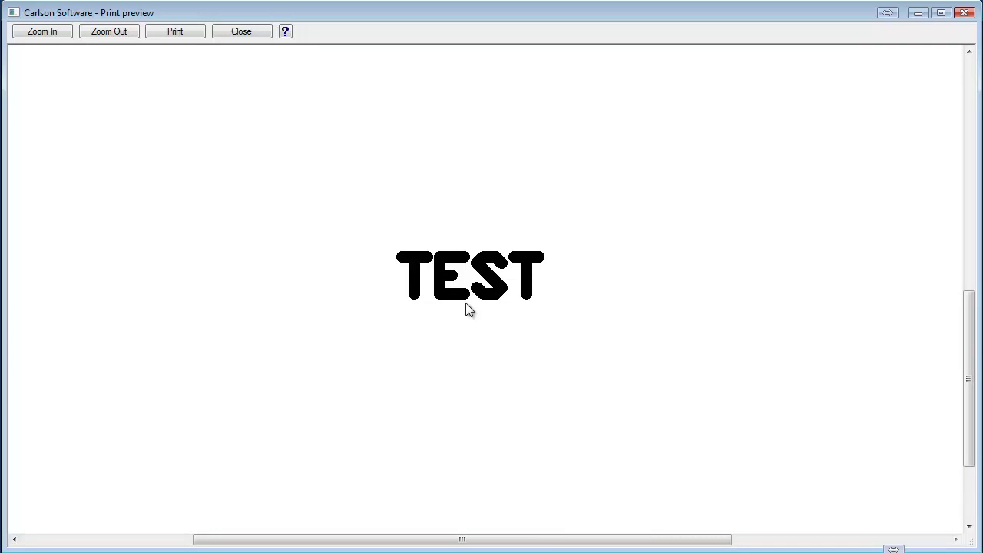
left_click(241, 31)
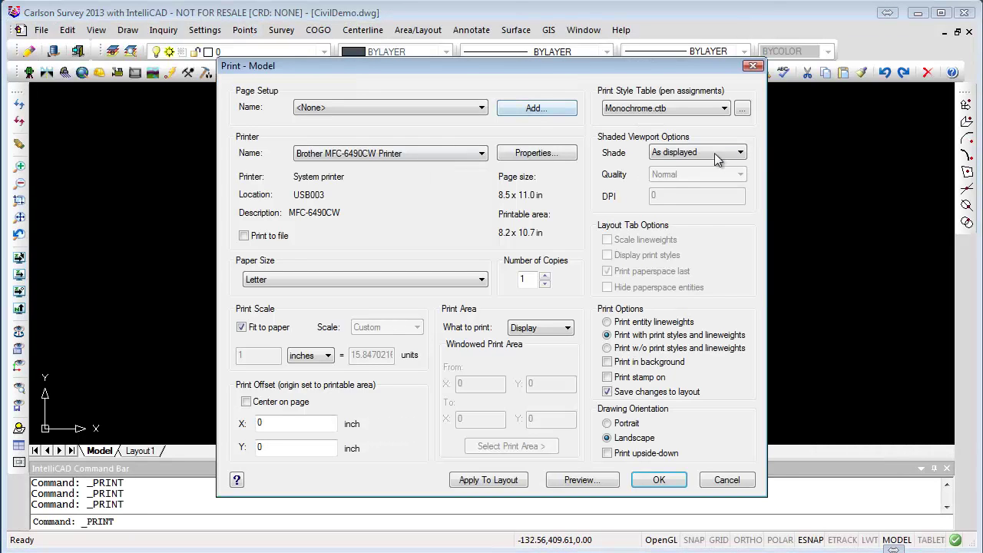
- Save the print style table as BW-Plats.ctb, then close the Print dialog
left_click(742, 109)
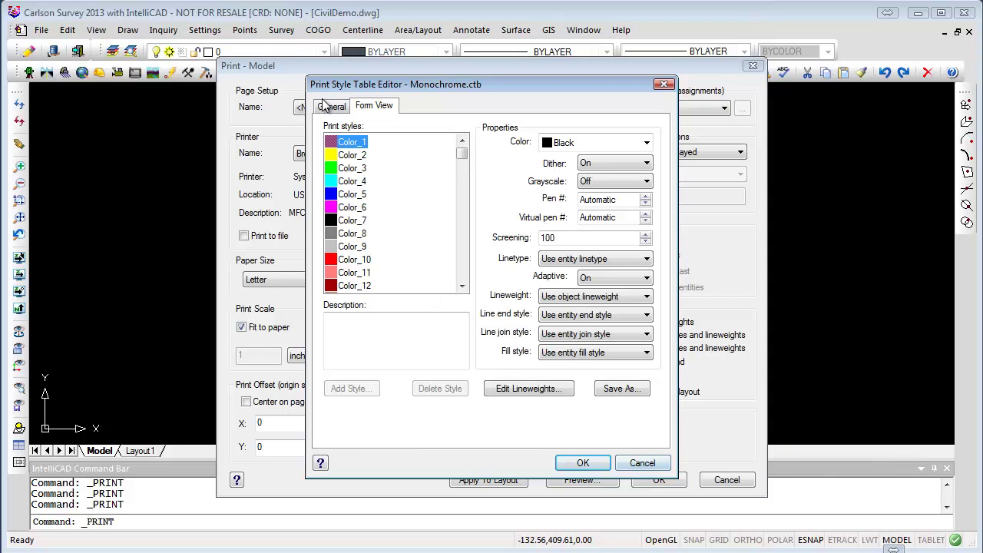
left_click(645, 461)
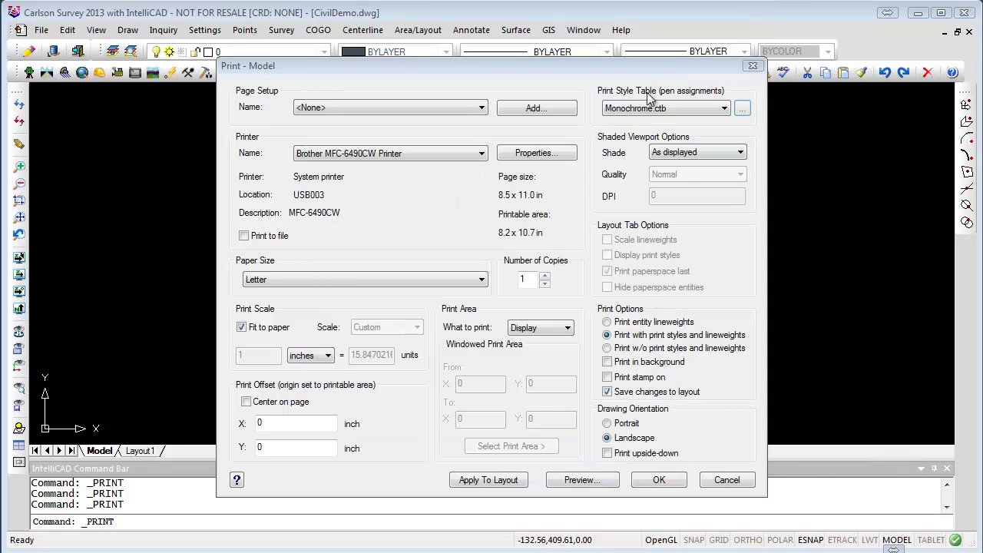
left_click(742, 110)
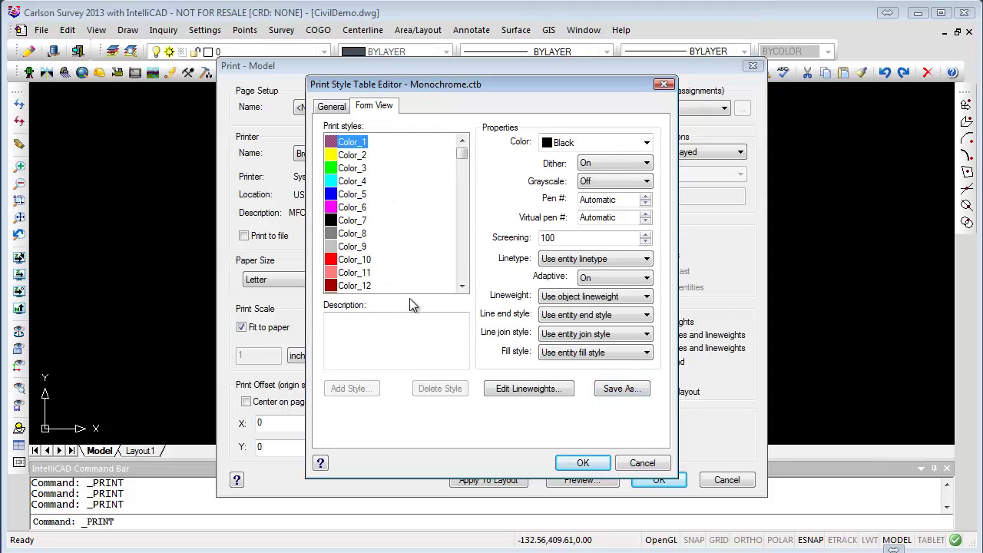
left_click(621, 390)
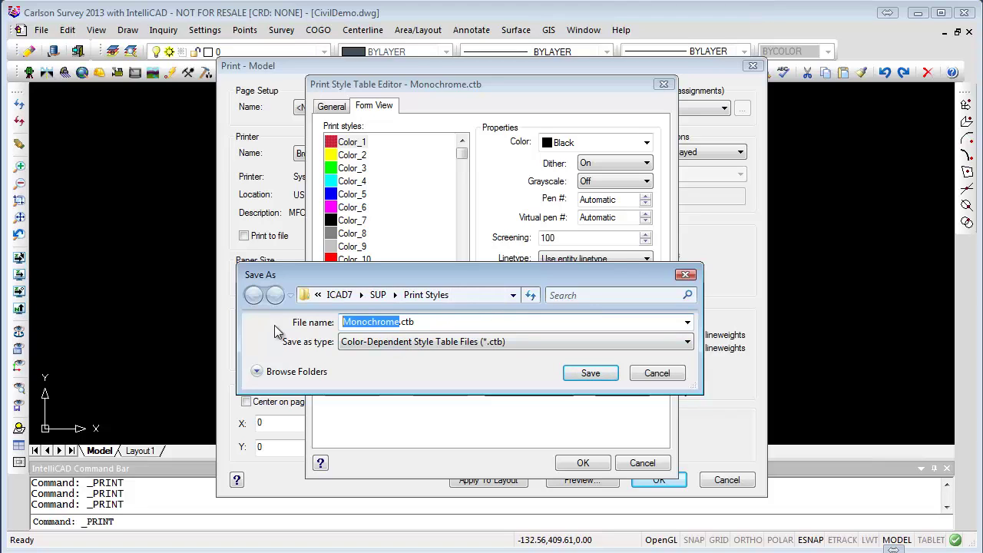
type("Plats")
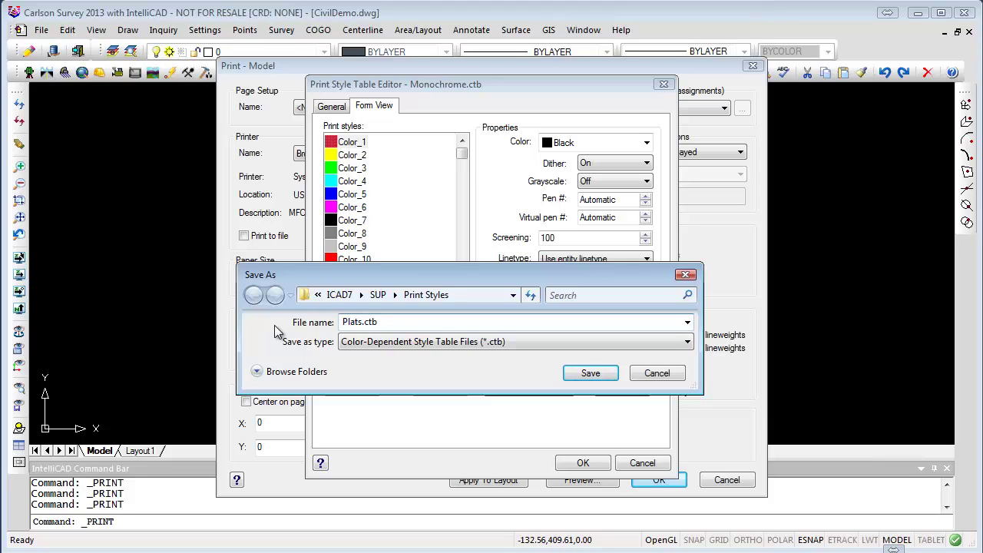
key("Home")
type("BW-")
left_click(578, 372)
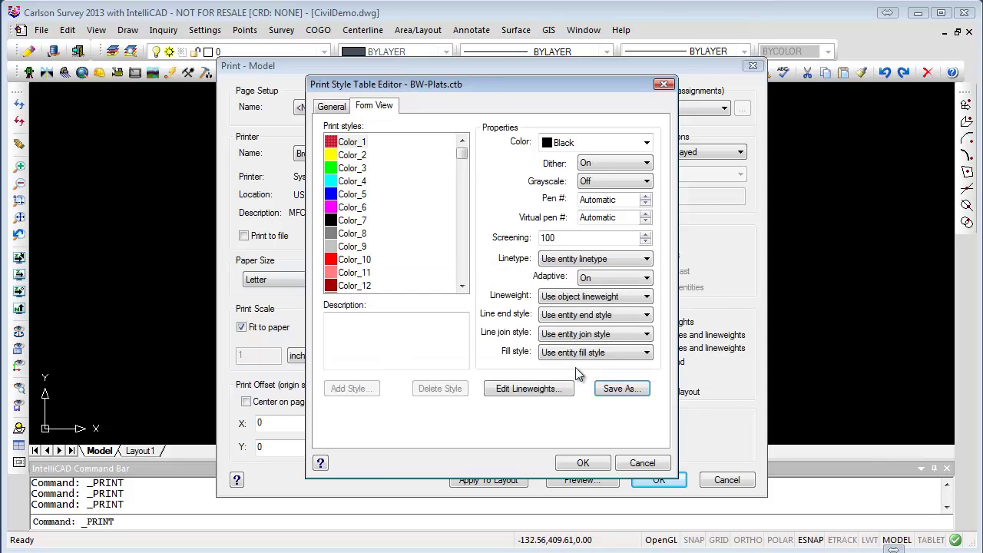
left_click(584, 463)
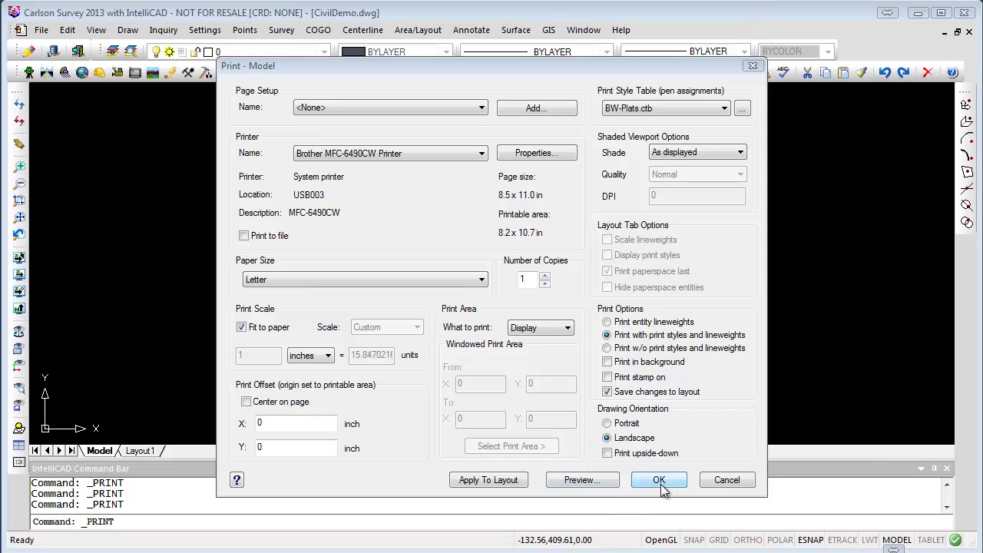
left_click(724, 481)
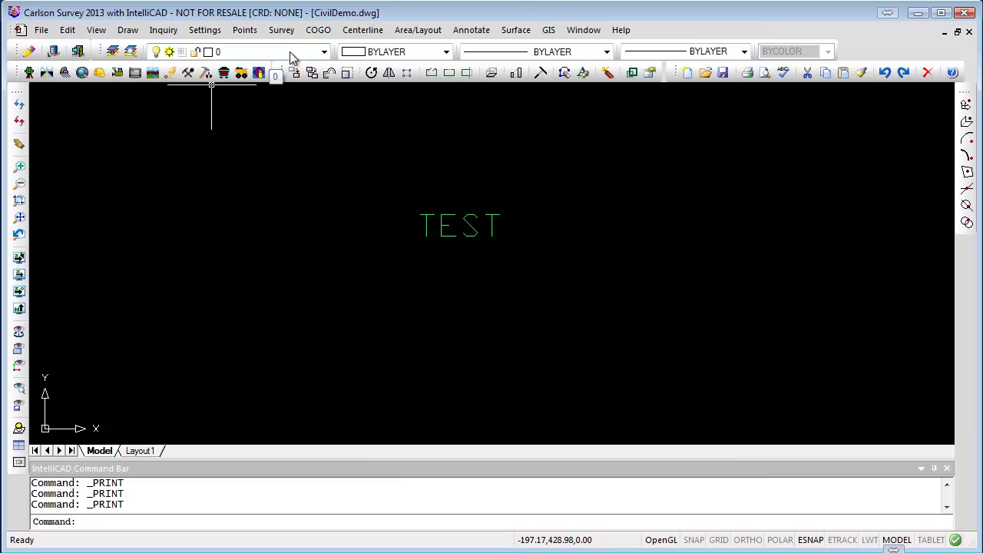
- Set Roads as the current layer in the Layers explorer, then close the explorer
left_click(131, 51)
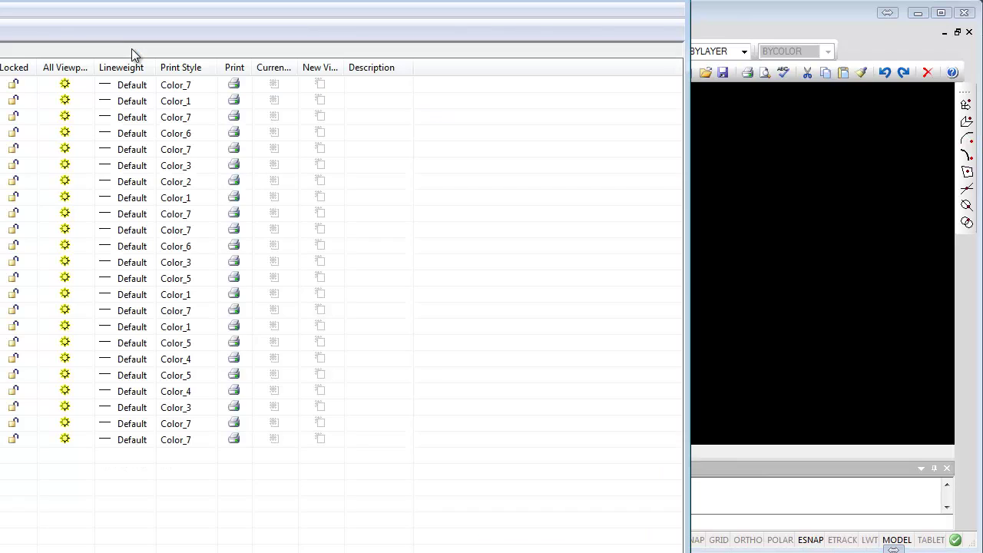
left_click_drag(146, 2, 645, 39)
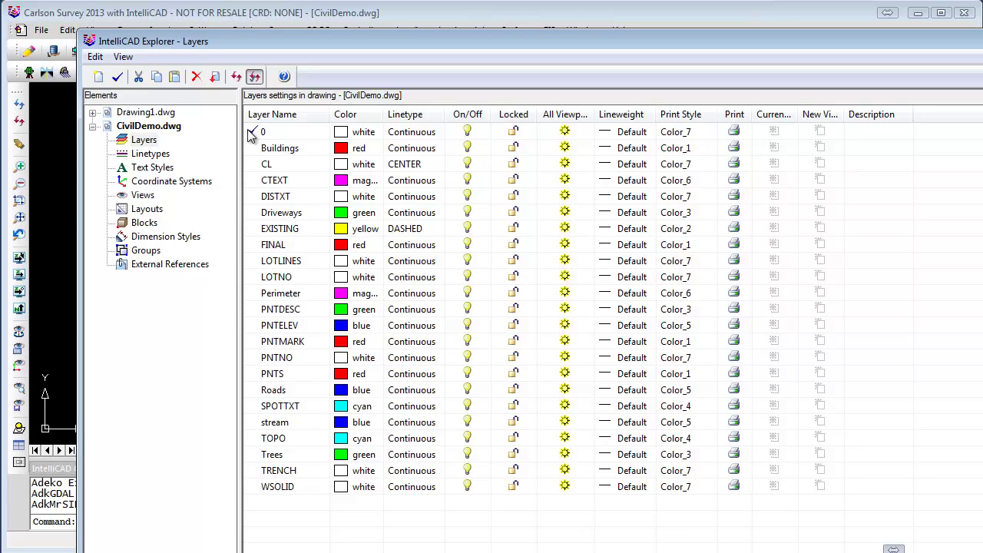
double_click(252, 392)
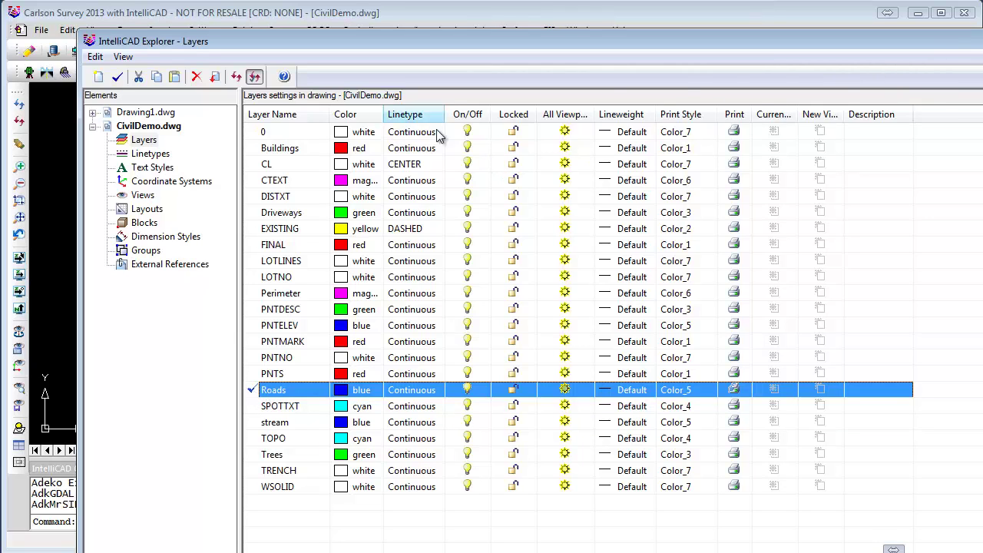
key("alt+F4")
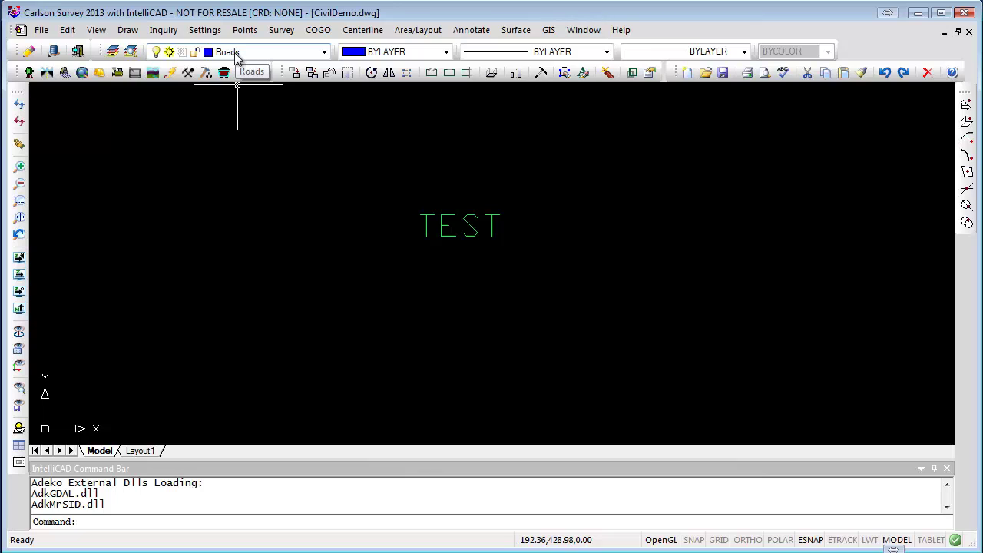
- Select the TEST text and set its lineweight to 1.40 mm from the toolbar dropdown
left_click(451, 221)
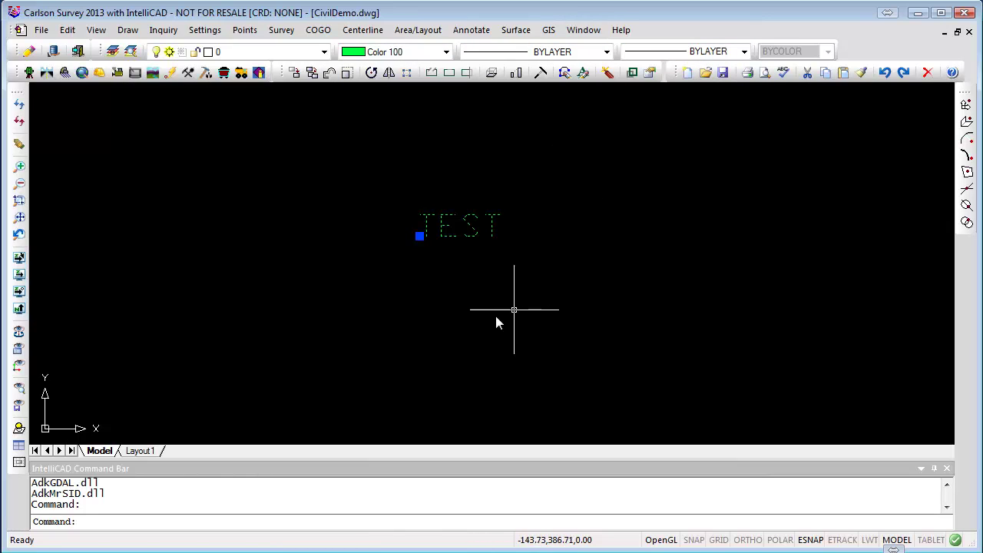
left_click(541, 277)
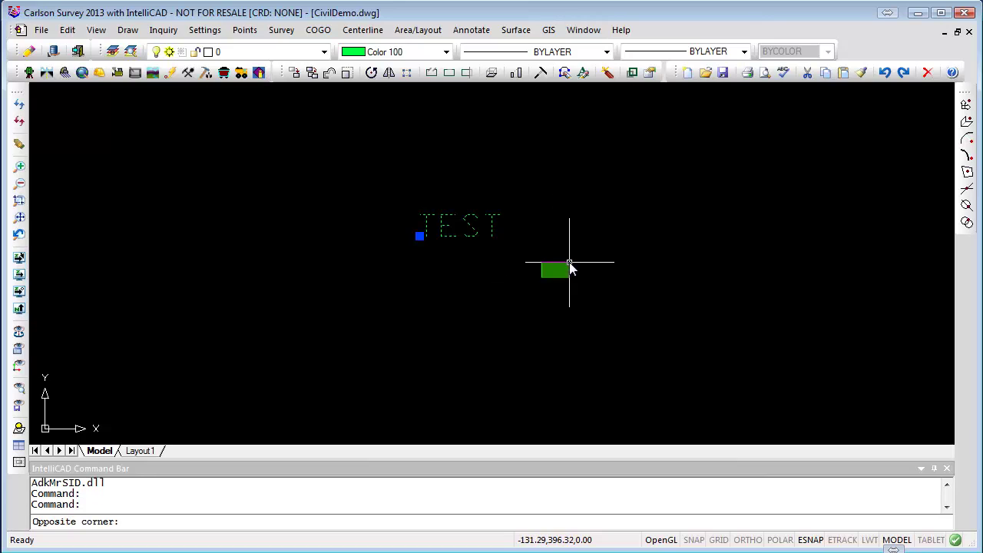
key("Escape")
key("Escape")
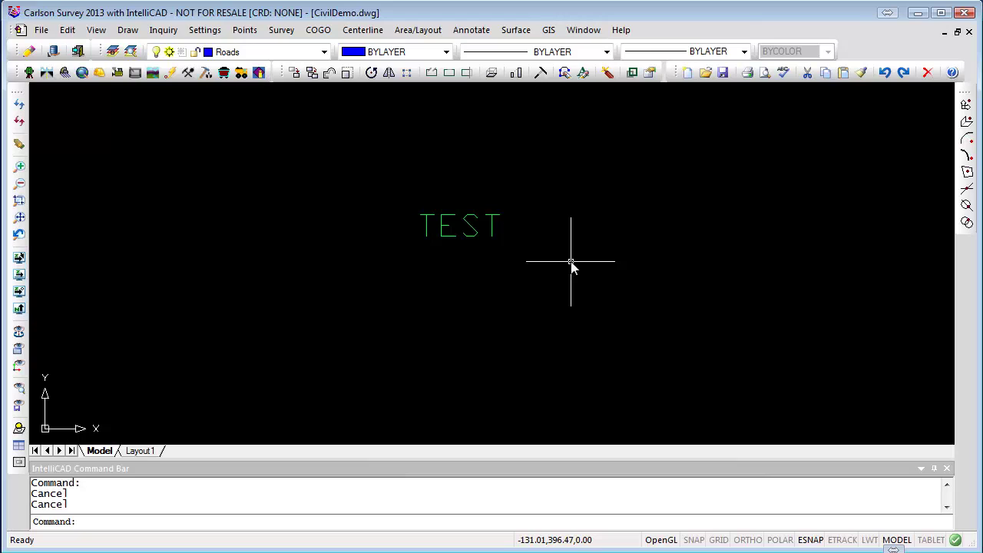
left_click(494, 217)
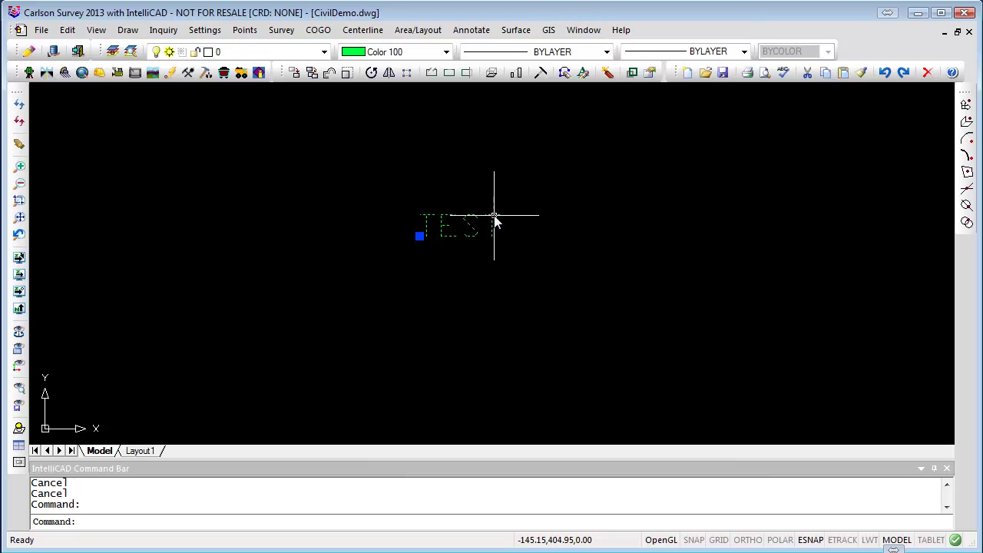
left_click(745, 50)
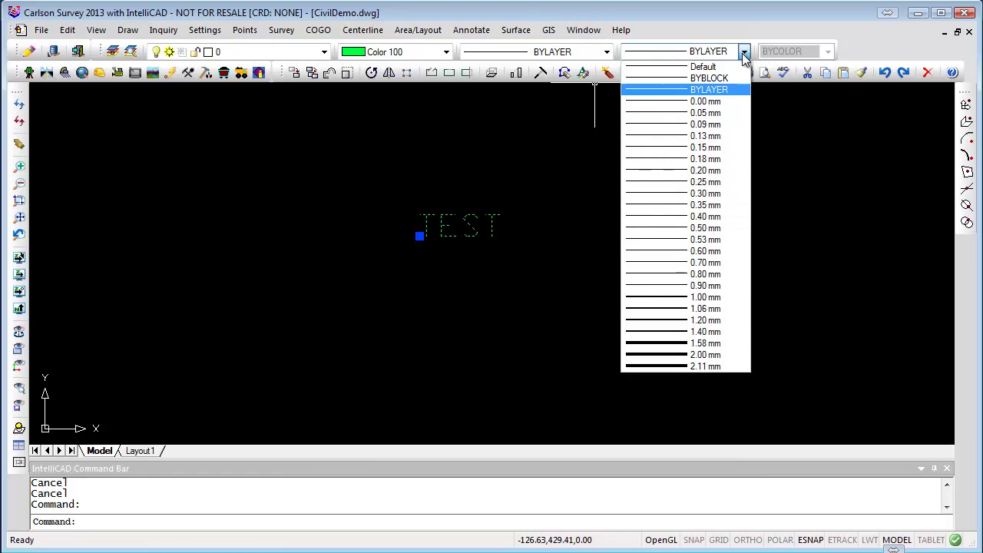
left_click(669, 332)
left_click(487, 274)
left_click(569, 259)
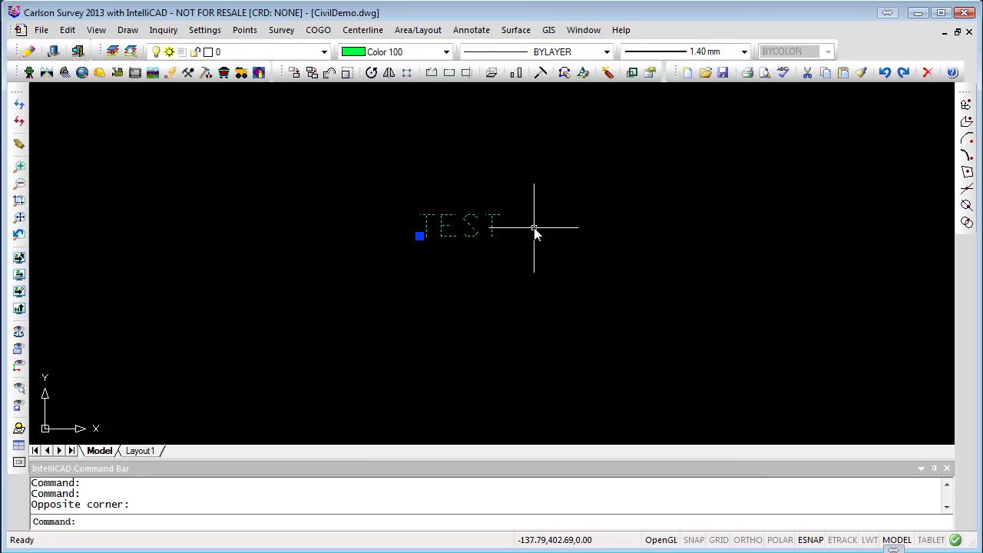
key("Escape")
key("Escape")
- Pan to TEST and select it to check its new 1.40 mm lineweight
scroll(543, 256, "up", 3)
scroll(466, 208, "down", 3)
scroll(482, 197, "up", 2)
middle_click_drag(500, 223, 597, 272)
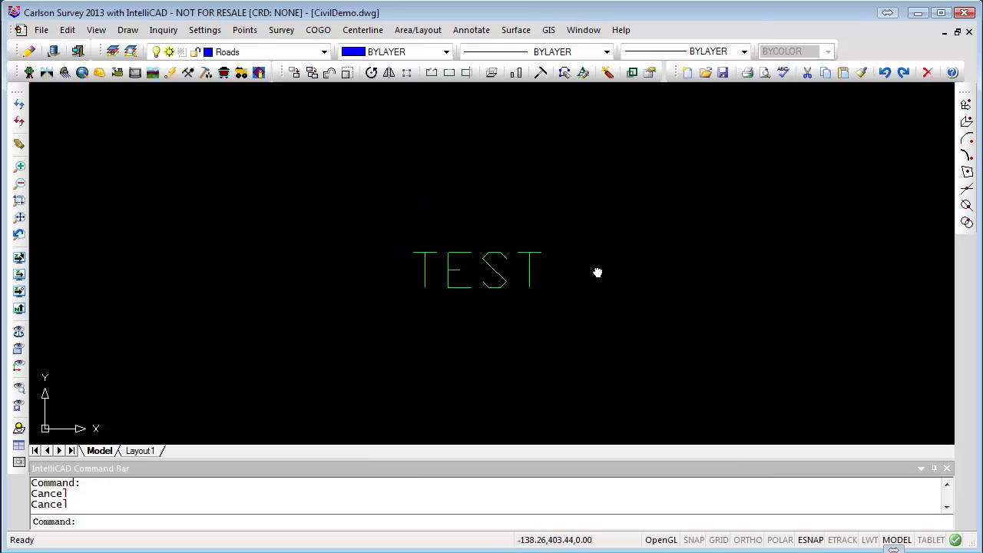
left_click(538, 256)
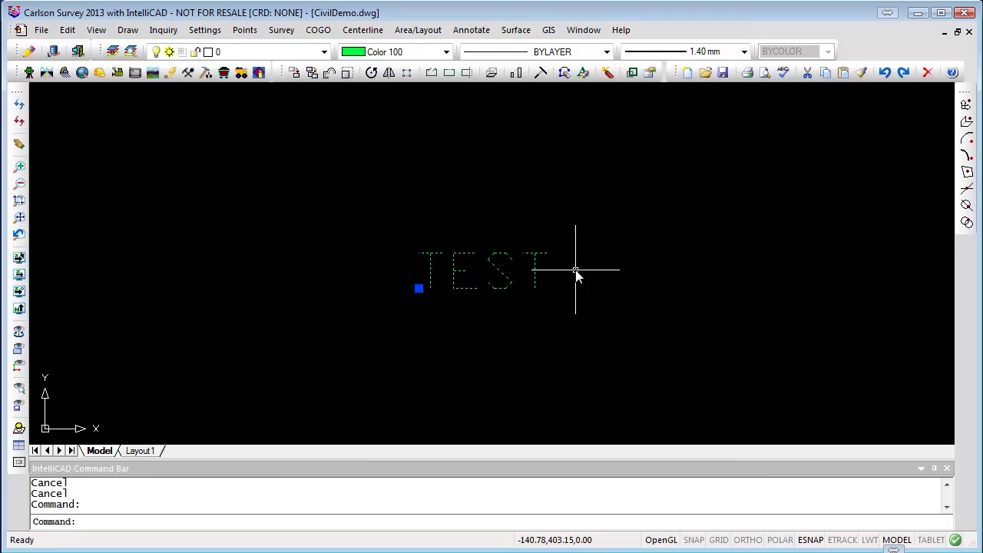
key("Escape")
key("Escape")
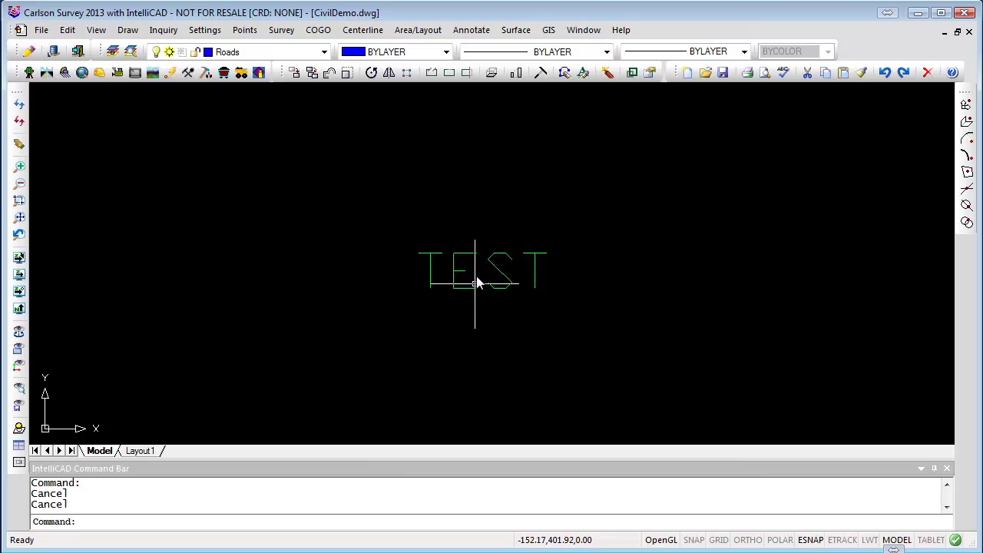
- Open the Properties palette from the TEST text's right-click menu
right_click(453, 271)
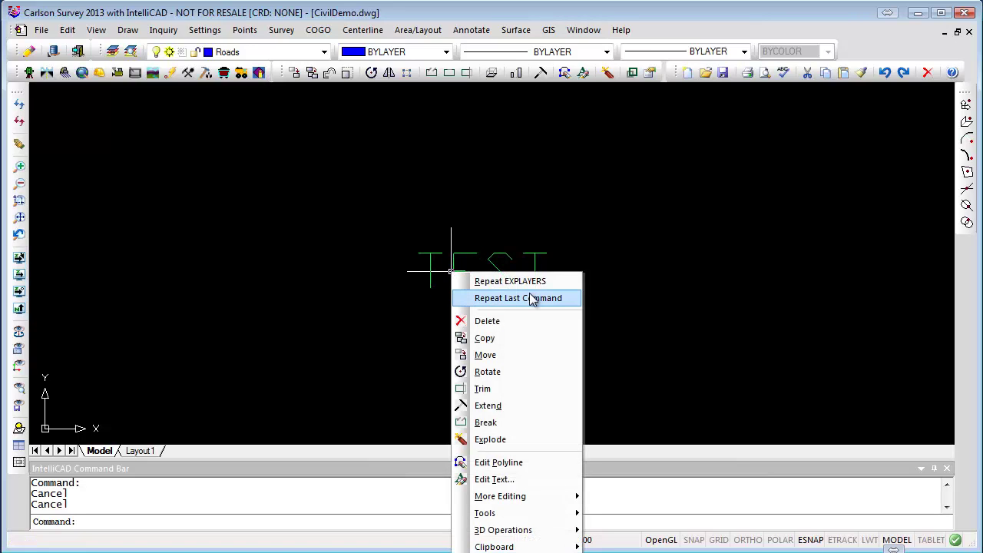
left_click(632, 264)
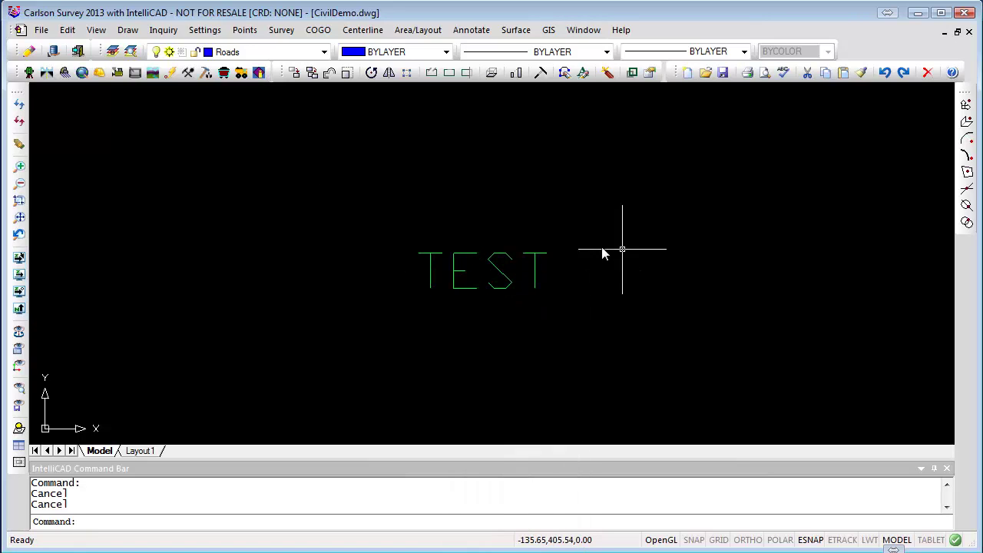
left_click(492, 258)
right_click(493, 258)
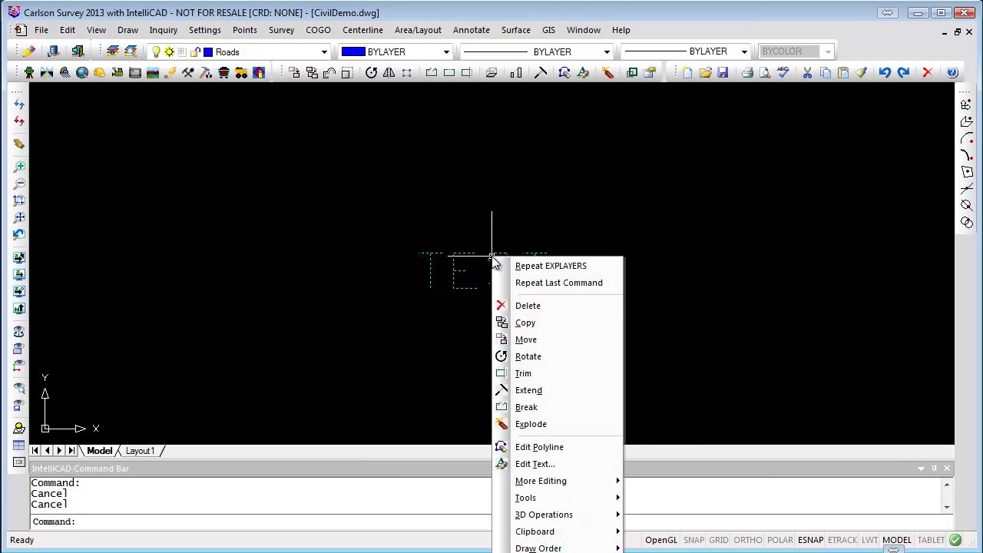
left_click(553, 551)
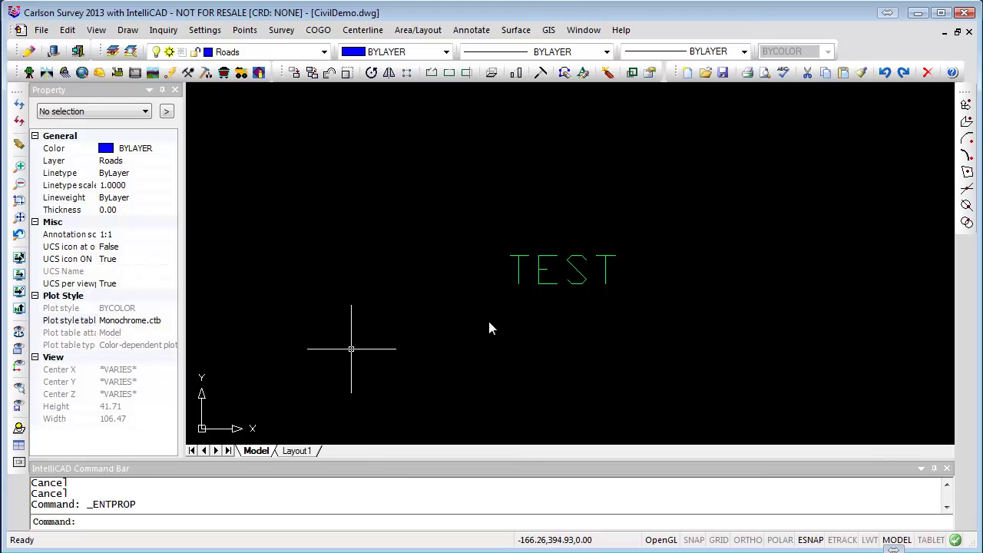
- Select the TEST text and change its contents to TEXT in the Property panel
left_click(587, 283)
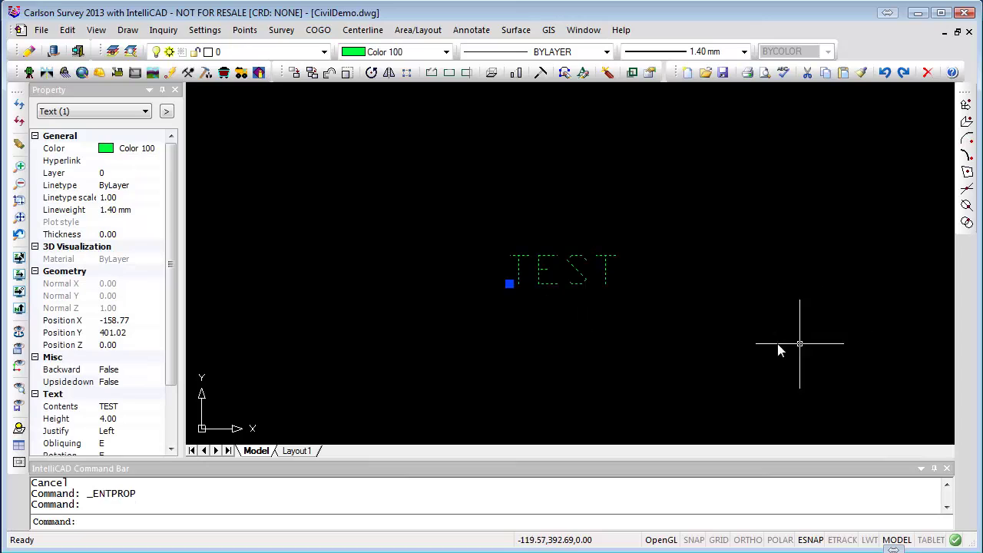
left_click_drag(174, 188, 174, 289)
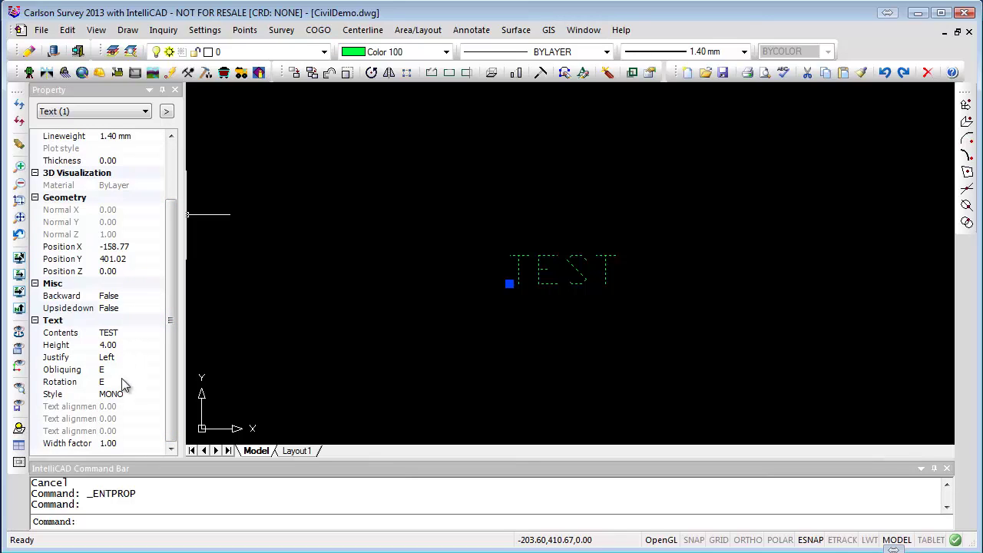
left_click(123, 333)
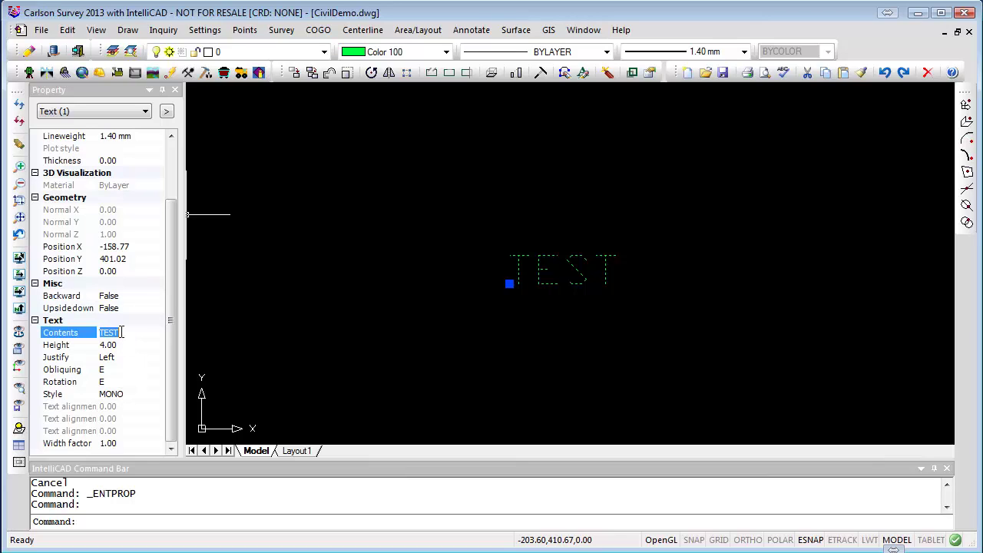
double_click(131, 333)
type("TEXT")
key("Return")
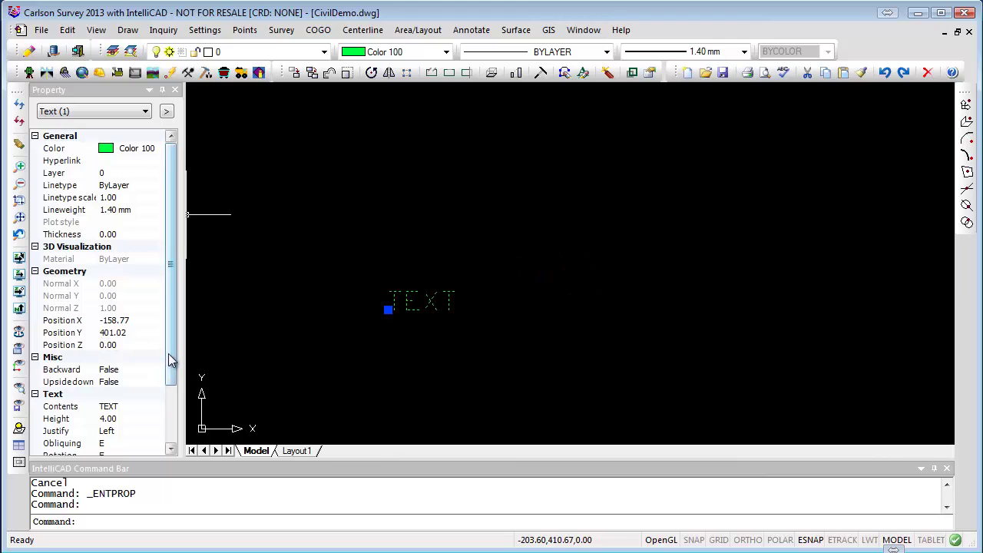
- Change the text's style from MONO to Standard
left_click_drag(168, 354, 168, 429)
left_click(123, 394)
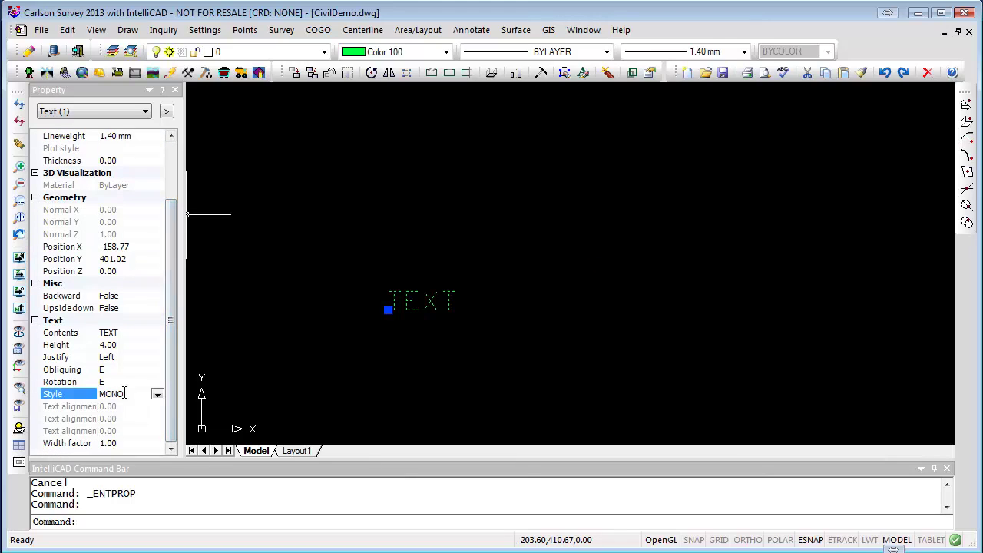
left_click(157, 395)
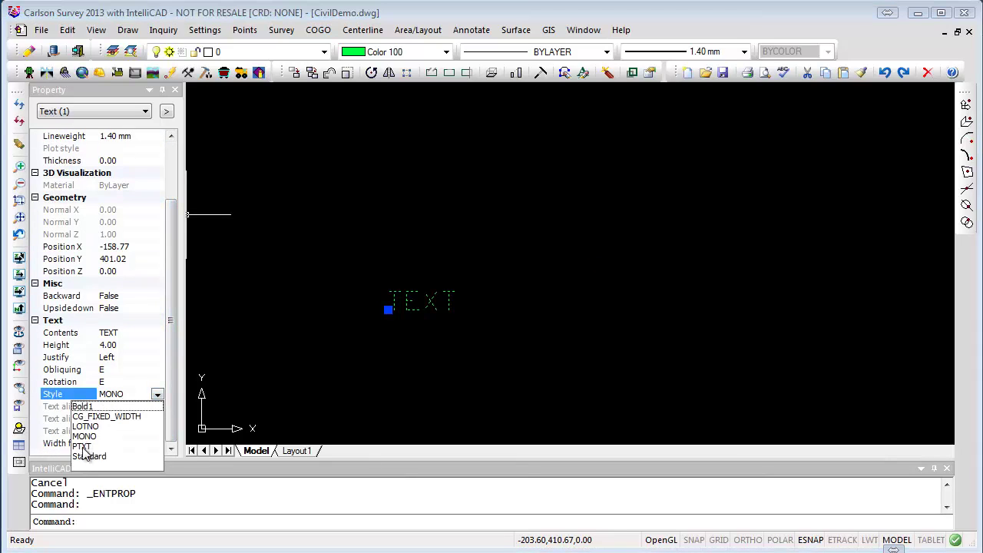
left_click(86, 456)
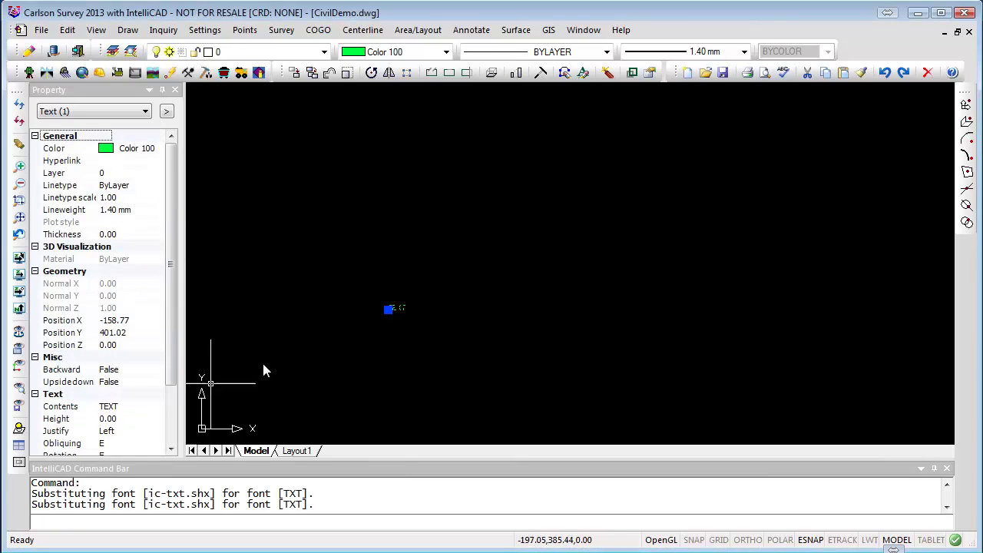
- Undock the Property palette and dock it back on the left side
scroll(387, 322, "up", 5)
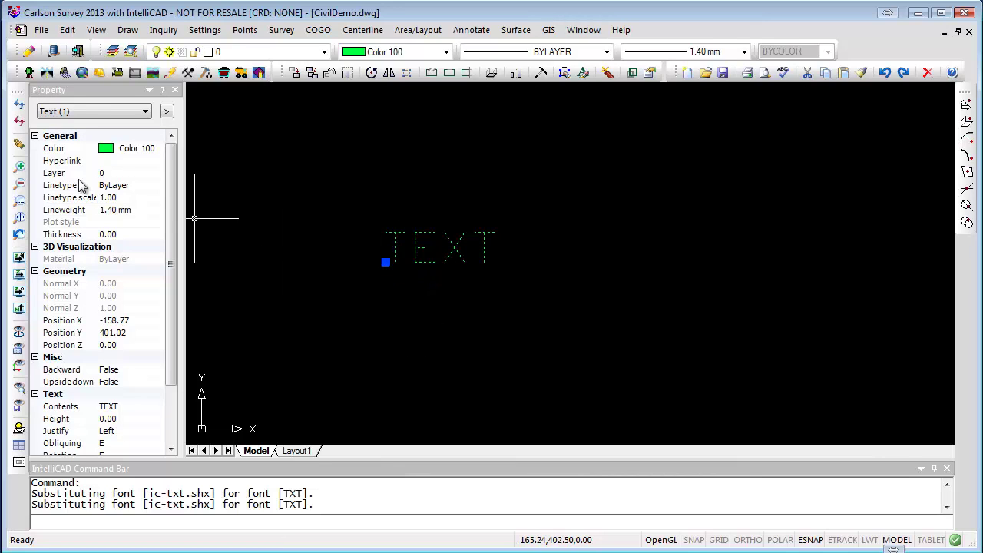
left_click_drag(82, 91, 965, 145)
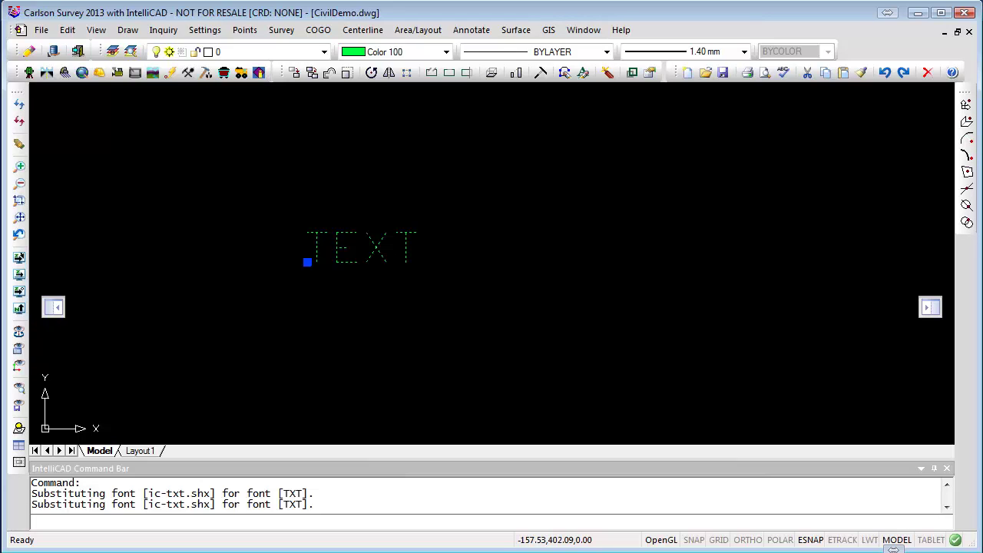
mouse_move(966, 146)
left_mouse_down()
mouse_move(177, 132)
mouse_move(119, 111)
mouse_move(91, 81)
mouse_move(51, 87)
mouse_move(109, 99)
left_mouse_up()
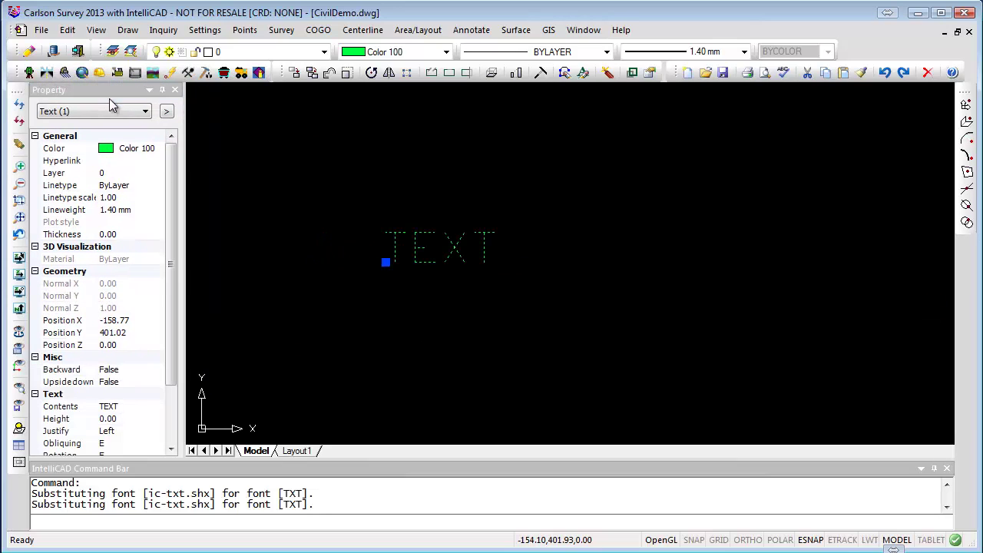